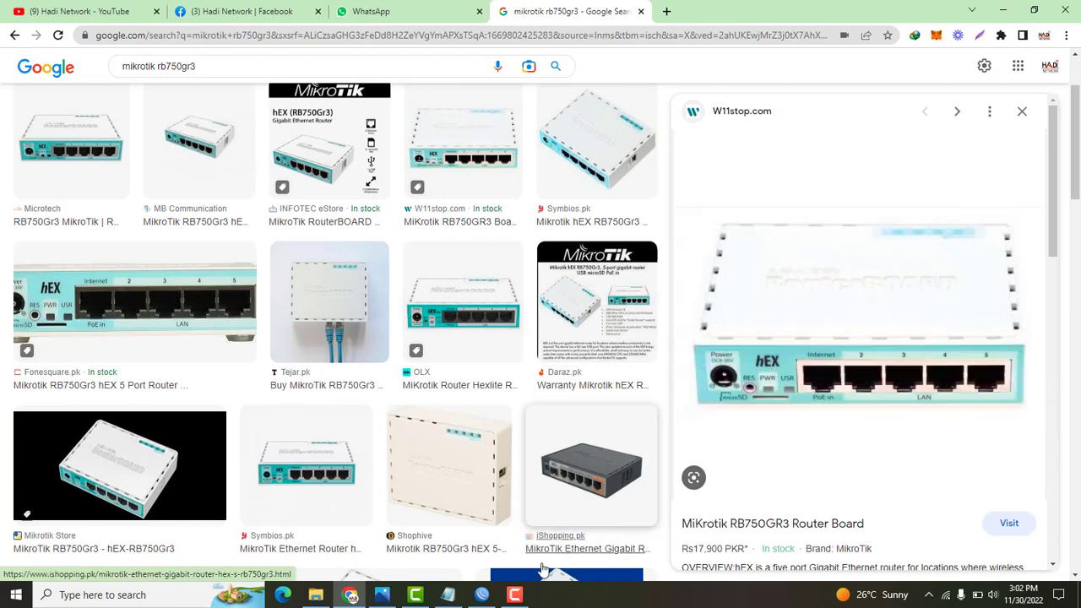
- Bring the Dial Multi PPPoE VLAN 5 Connection title image to the front in the photo viewer
click(521, 595)
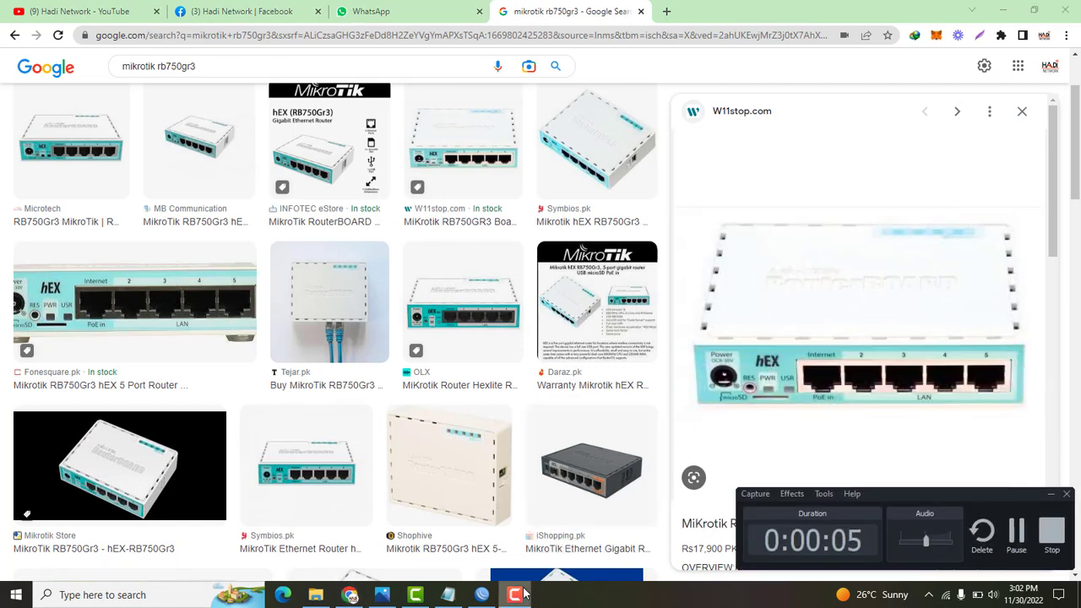
click(382, 595)
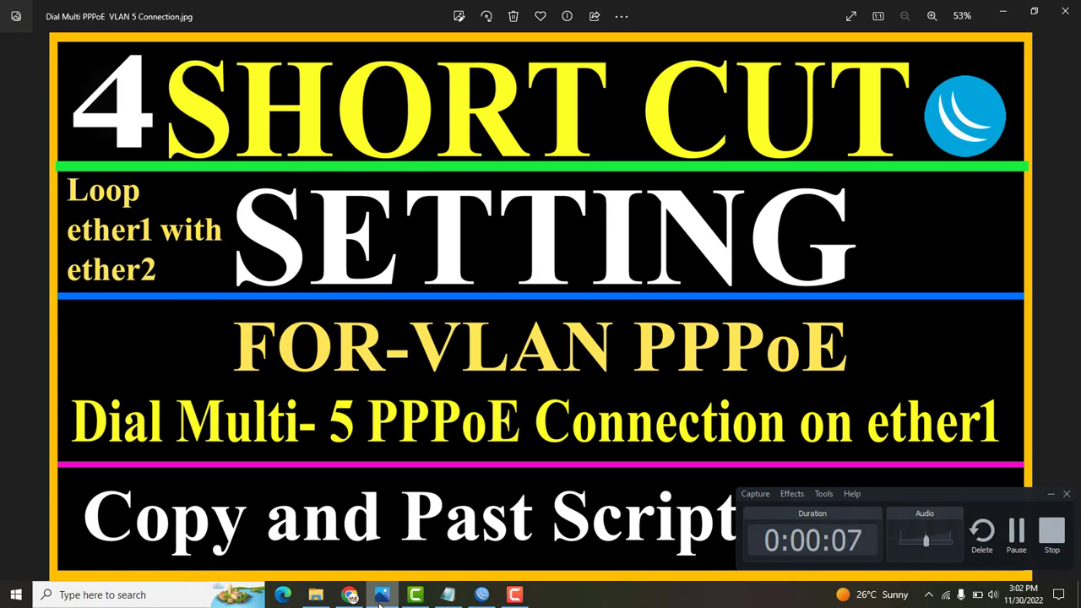
- Hide the recorder panel and return to Chrome's mikrotik rb750gr3 image results
click(1051, 494)
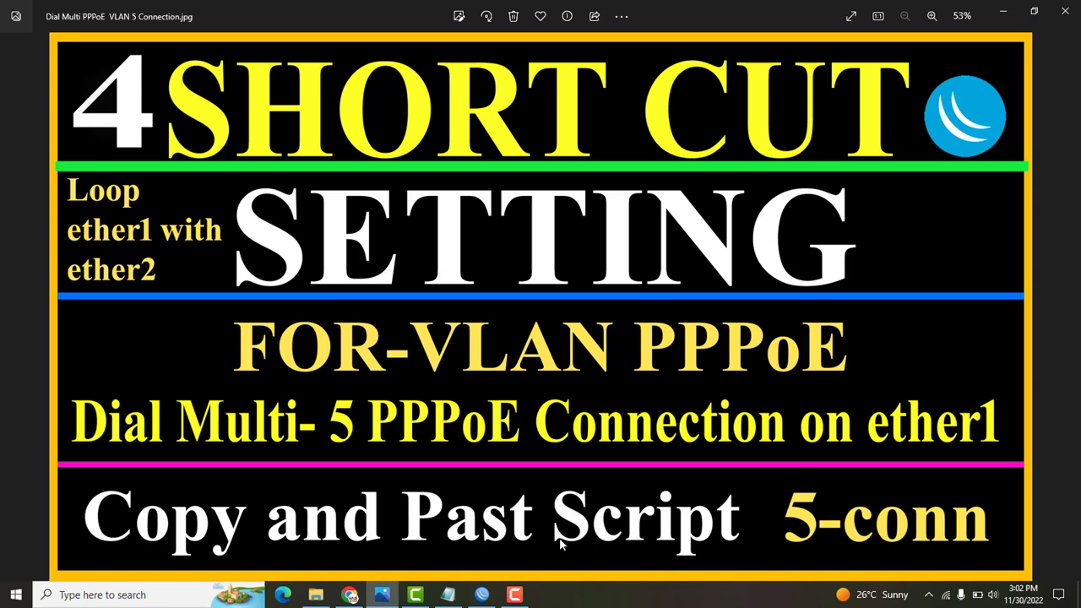
click(350, 596)
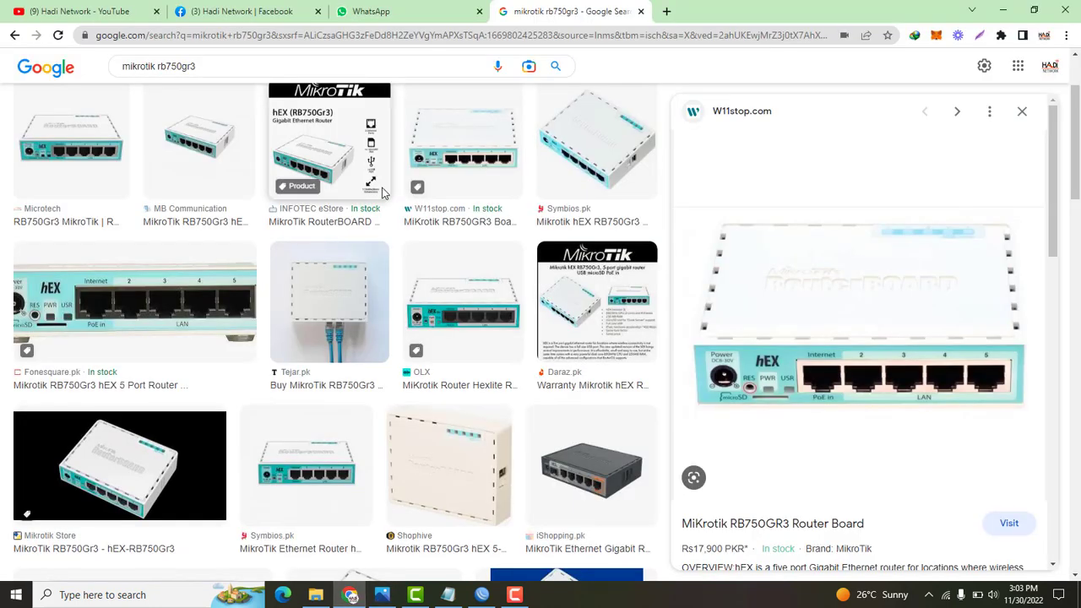
- Start MikroTik Tutorial 50 from the channel's YouTube videos, muting and skipping the ad
click(114, 11)
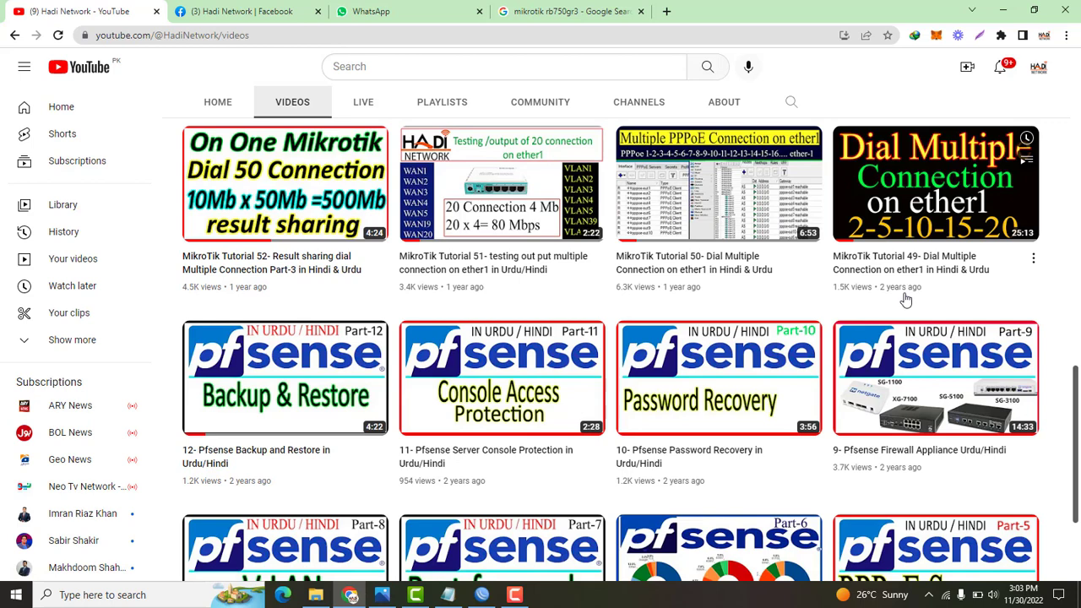
click(703, 205)
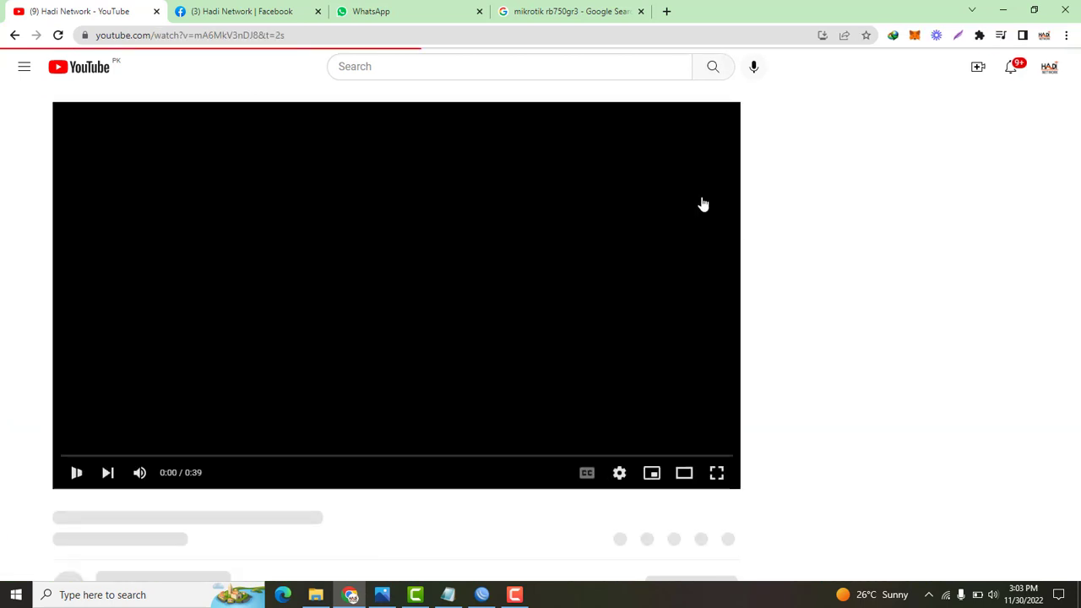
click(136, 472)
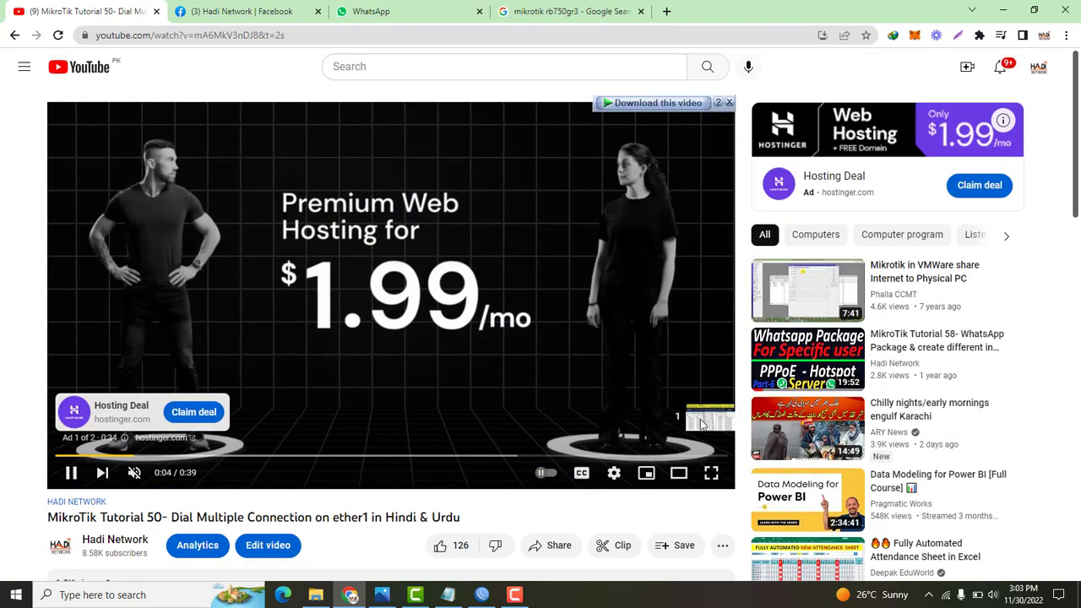
click(694, 417)
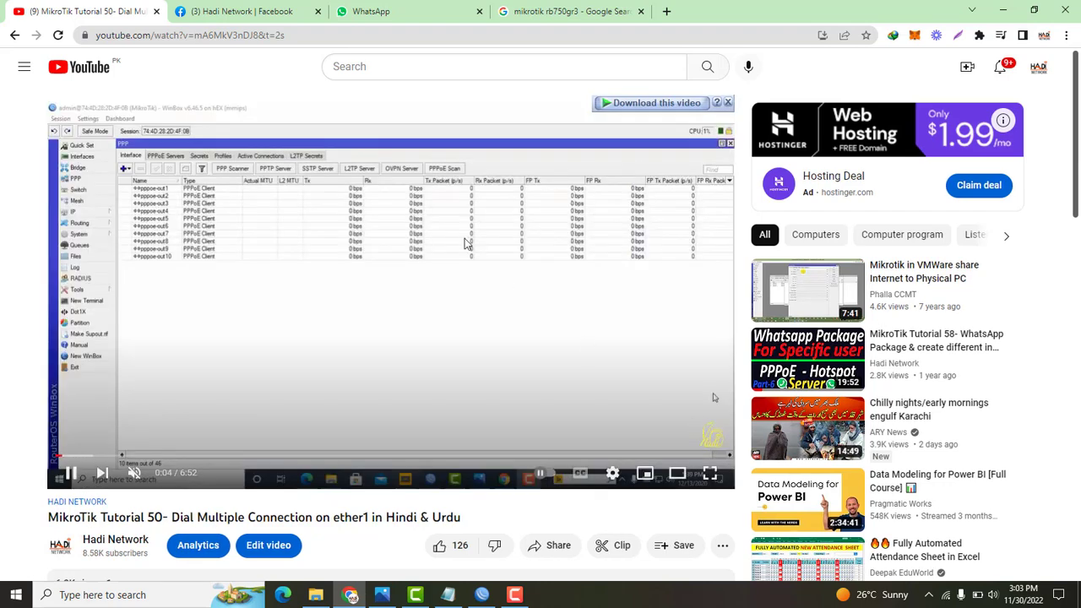
- Leave the video and return to the RB750GR3 Router Board image results
click(14, 34)
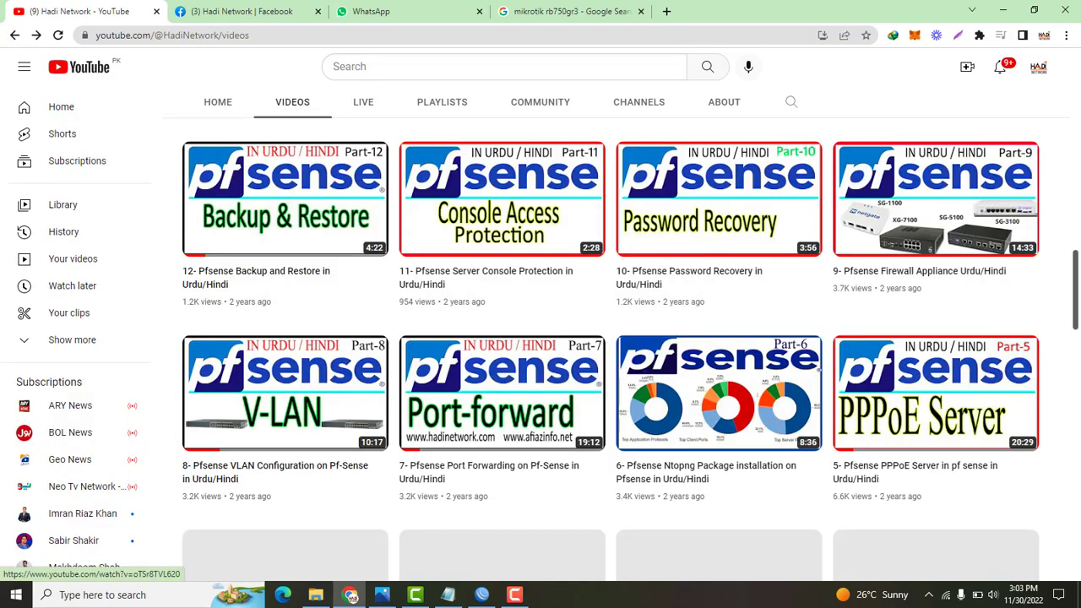
scroll(1075, 265, up, 3)
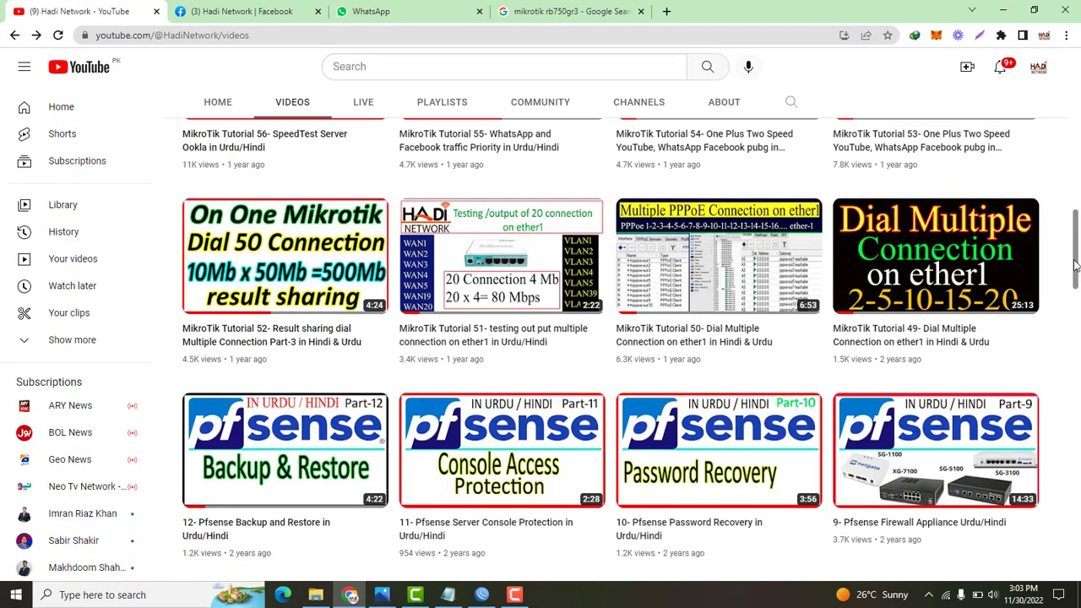
scroll(1075, 265, up, 1)
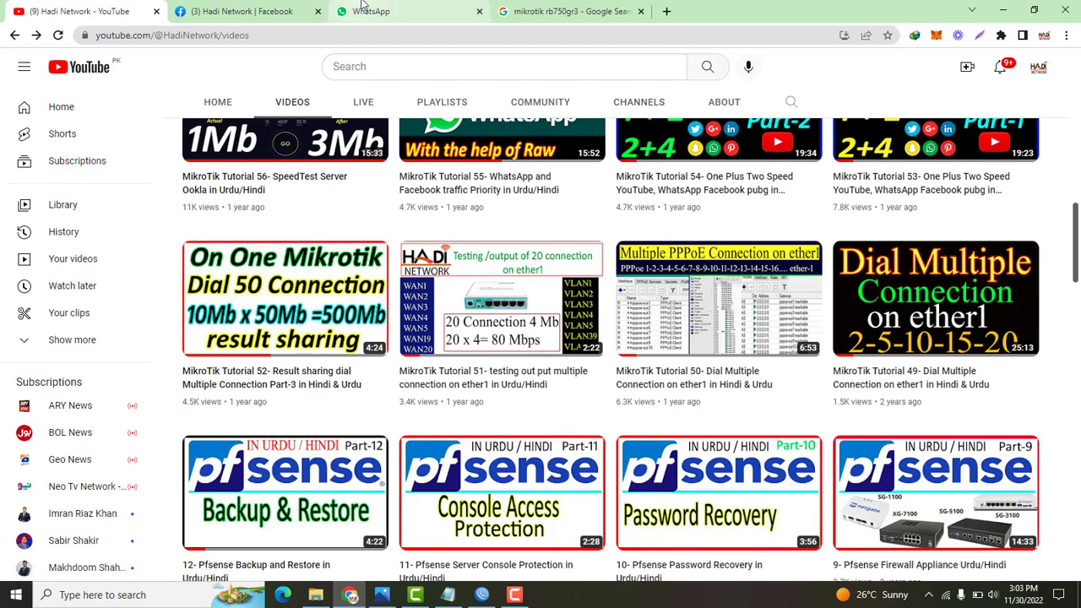
click(535, 11)
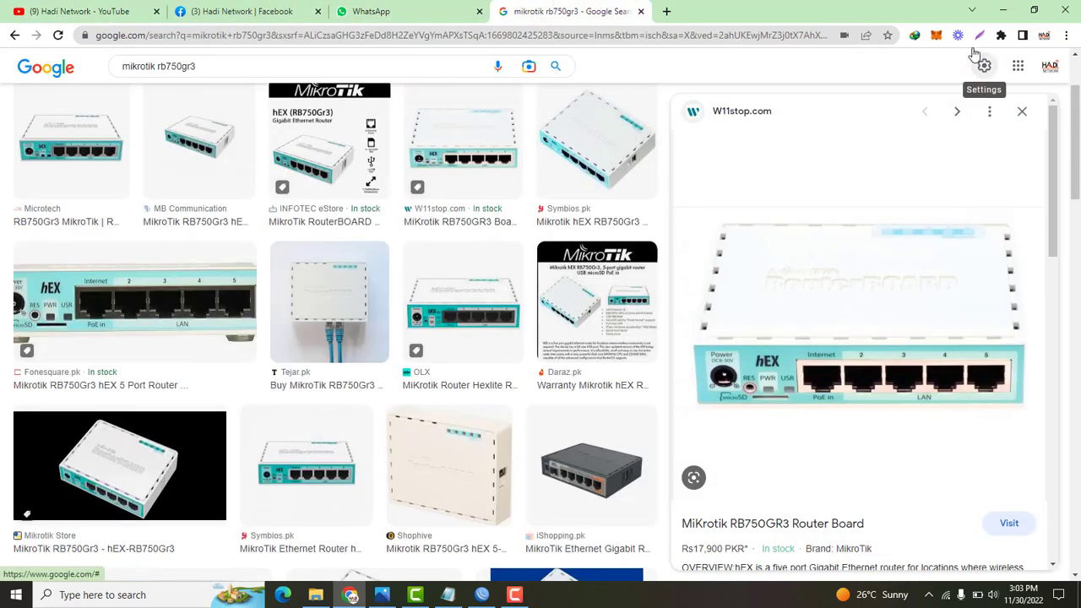
- Capture the hEX router photo with Lightshot and draw a red arrow at the Internet port
key(Print)
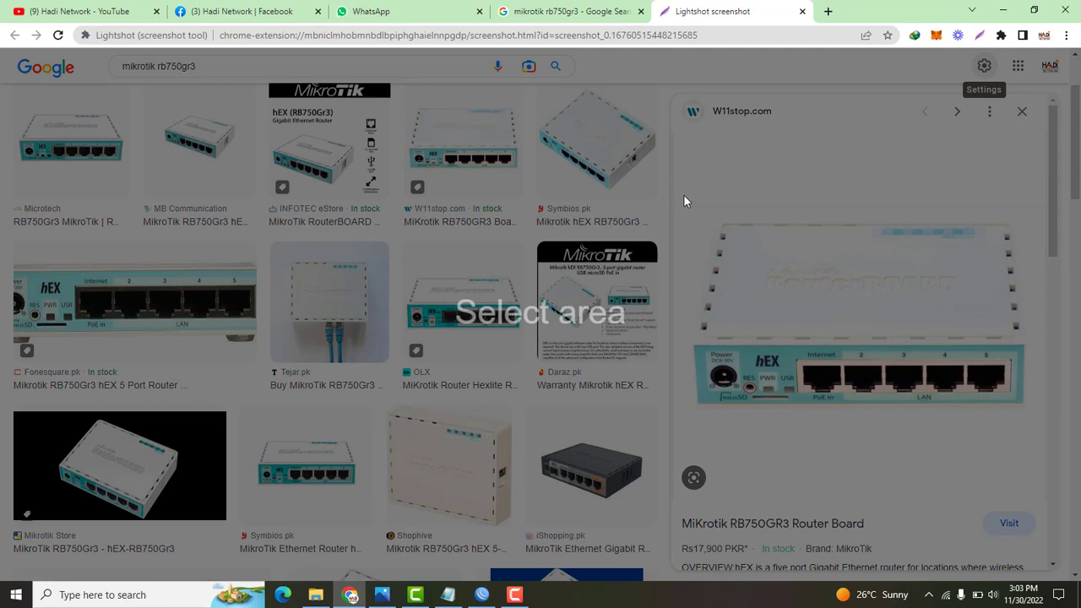
mouse_move(676, 187)
mouse_down()
mouse_move(1037, 410)
mouse_move(1060, 439)
mouse_up()
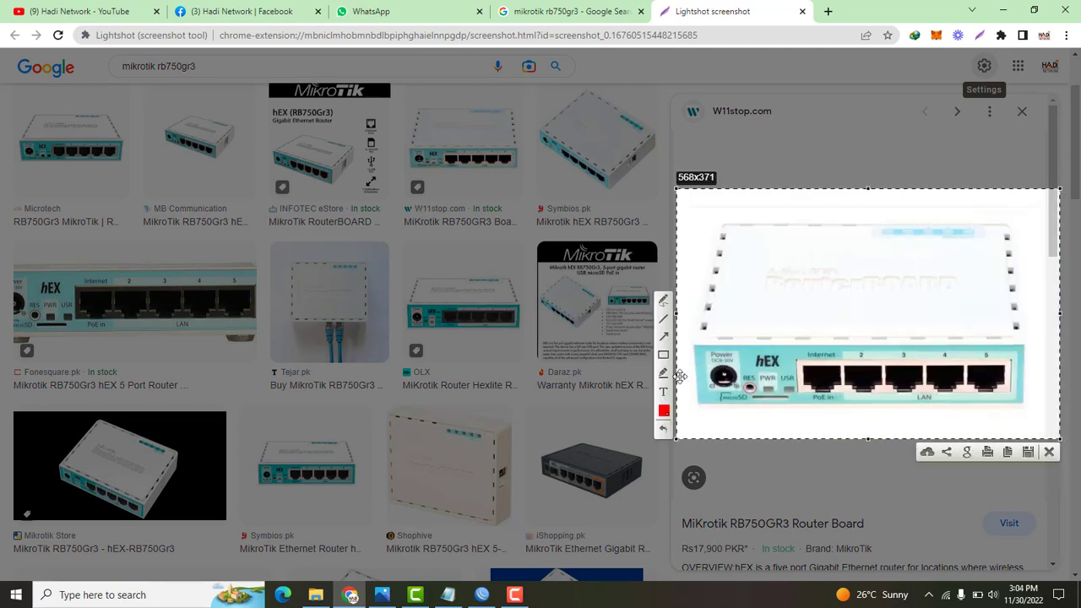
click(663, 336)
drag(776, 426, 825, 397)
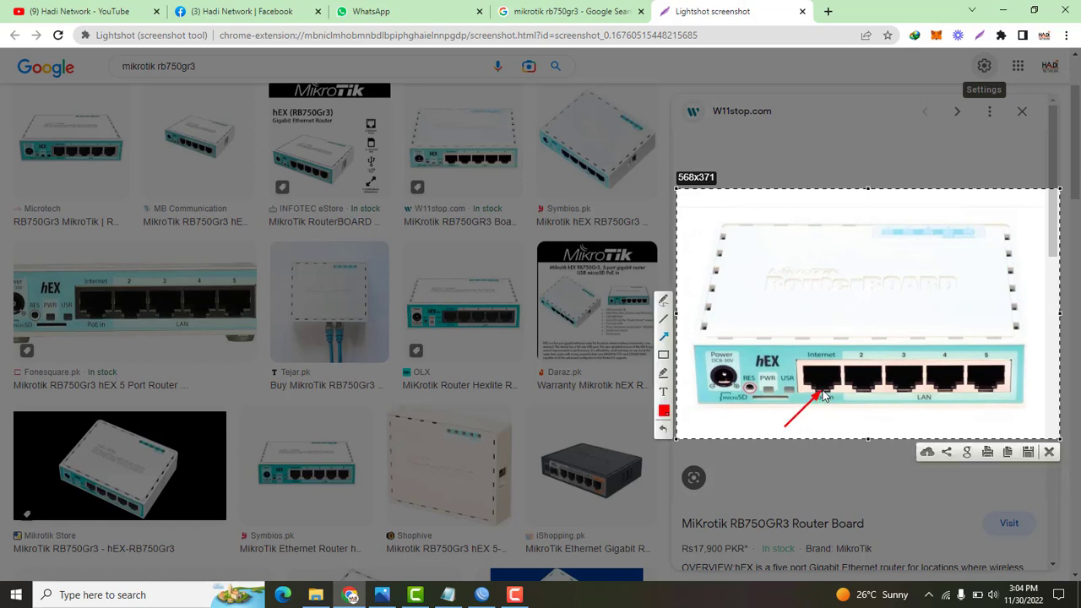
- Draw a red bracket of straight lines joining ports 2 and 3
click(663, 322)
mouse_move(860, 399)
mouse_down()
mouse_move(860, 424)
mouse_move(904, 428)
mouse_move(857, 418)
mouse_move(861, 432)
mouse_up()
drag(859, 425, 916, 426)
click(664, 318)
drag(916, 426, 909, 393)
- Add a red arrow down from port 5, then bring back the recorder panel
click(664, 336)
drag(990, 388, 983, 476)
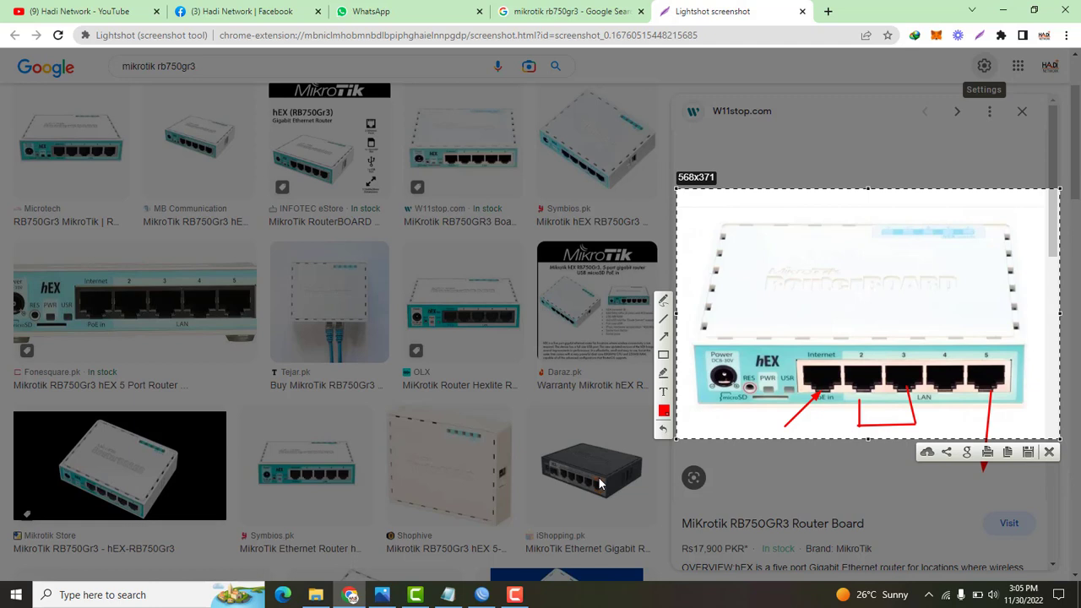
click(514, 595)
- View the Hadi Network Facebook page, then log WinBox into the hEX S router, skipping the password change
click(228, 20)
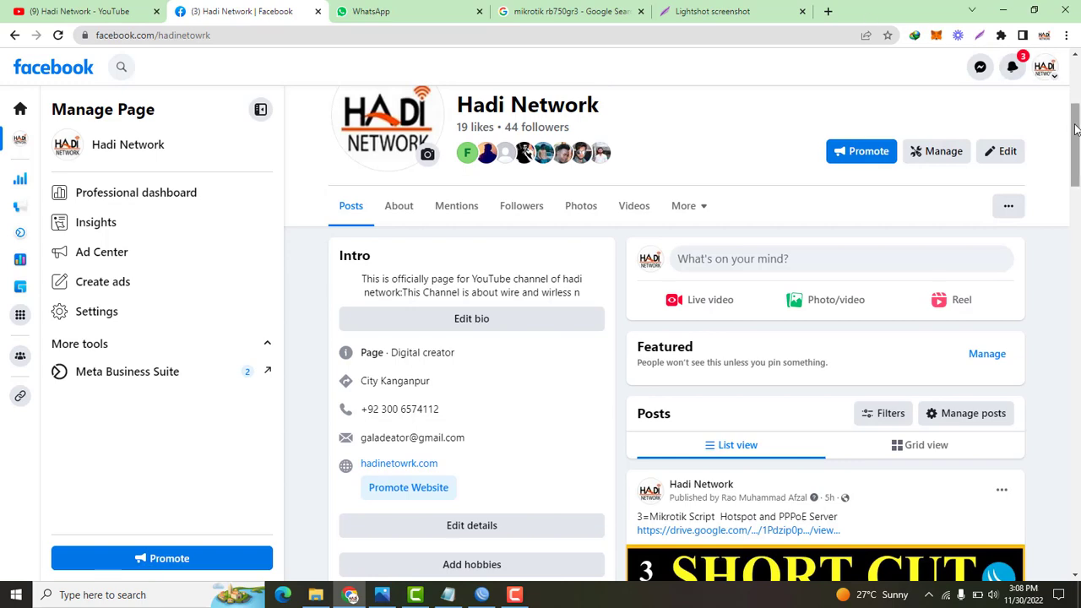
mouse_move(1076, 129)
mouse_down()
mouse_move(1076, 207)
mouse_move(1077, 131)
mouse_up()
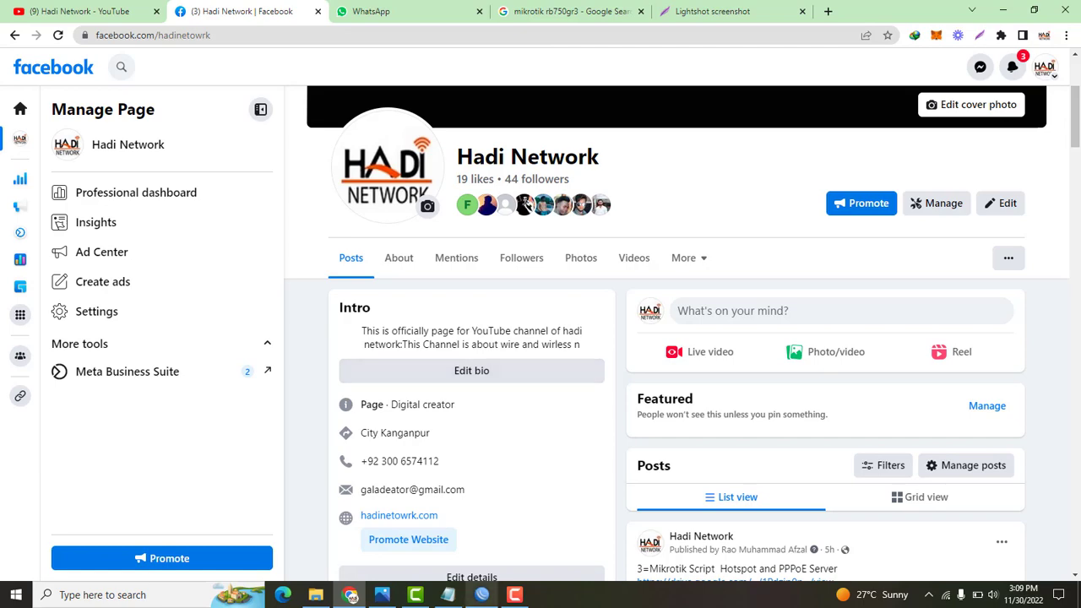
click(481, 594)
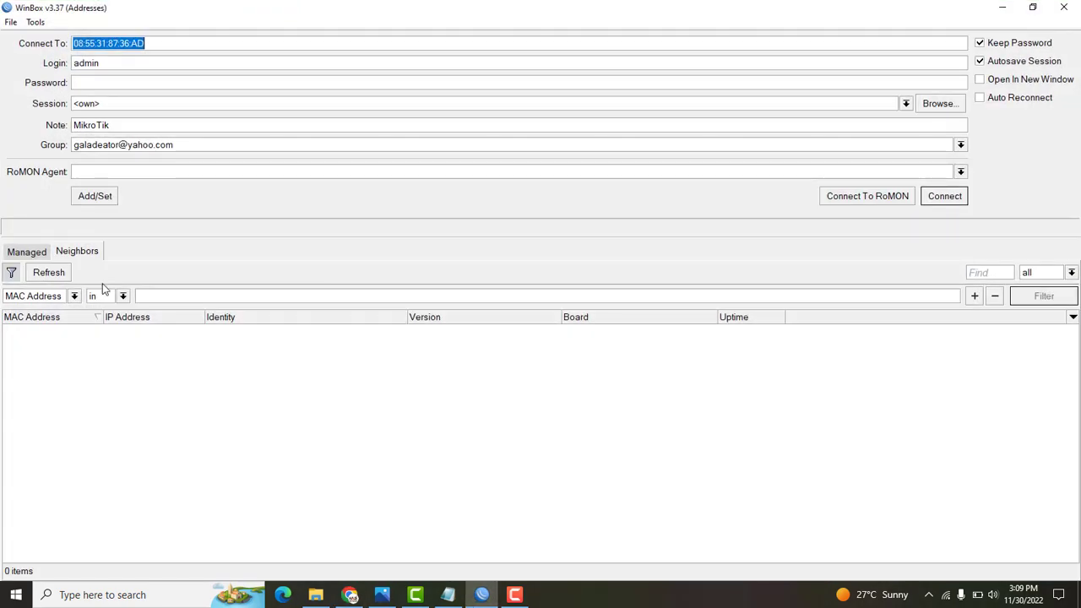
click(49, 272)
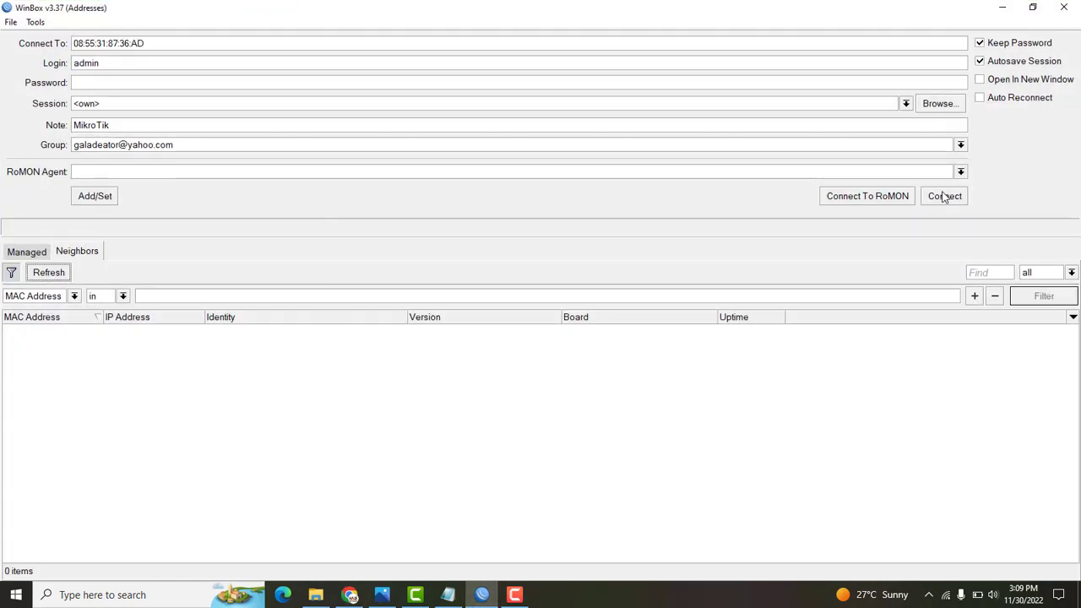
click(943, 196)
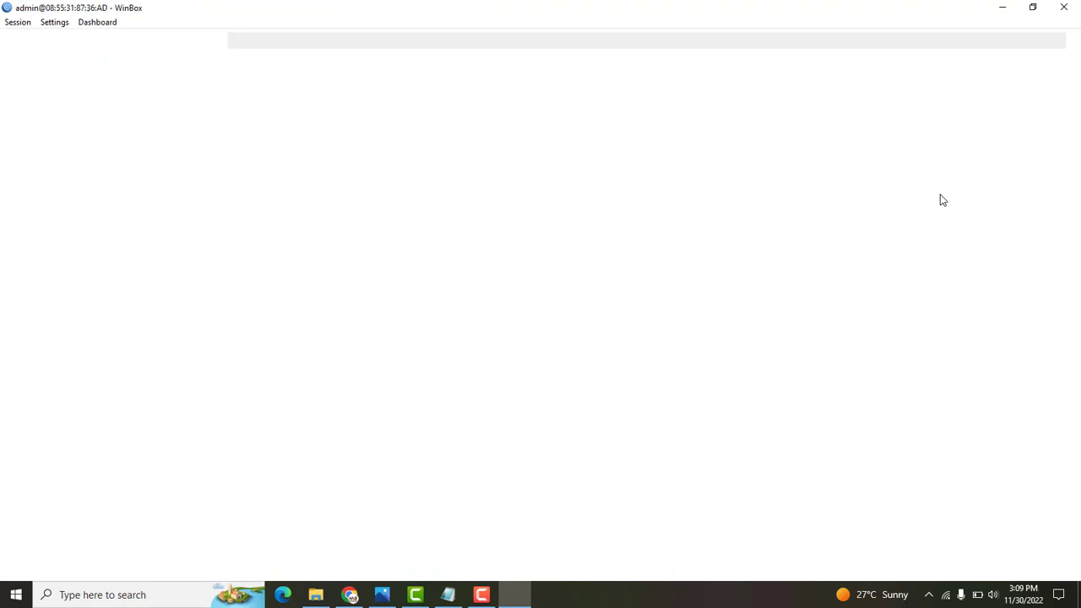
click(544, 327)
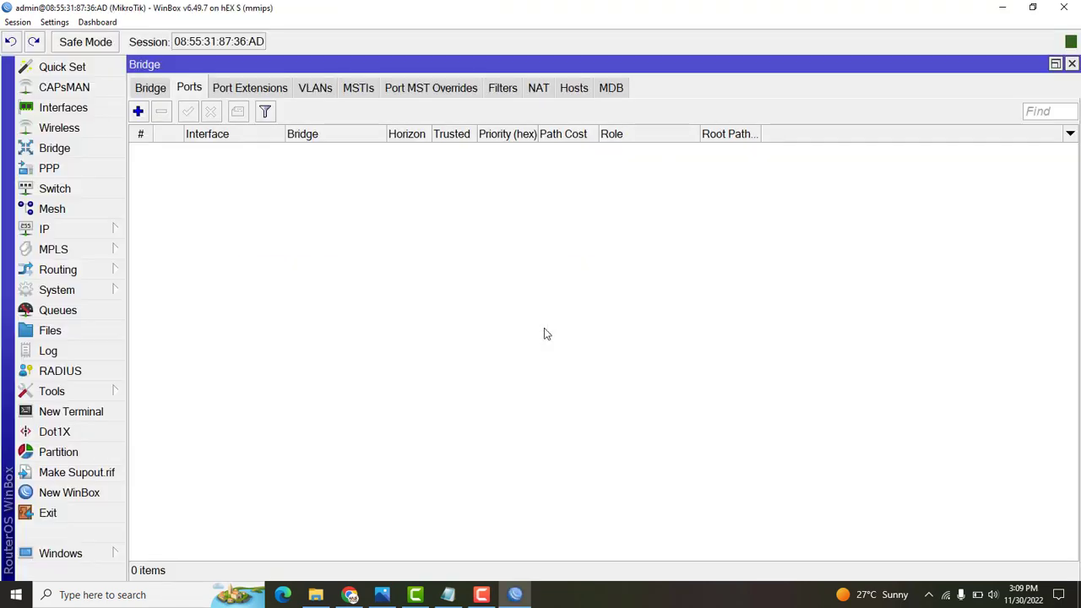
- Show all interfaces and look through the firewall mangle, NAT and filter rules, then close Firewall
click(74, 109)
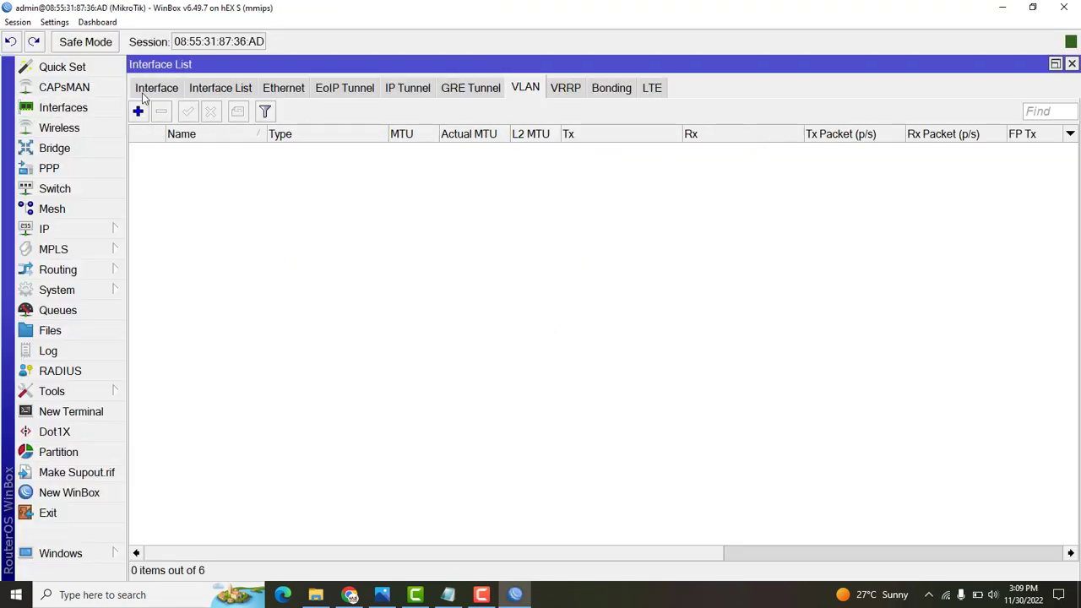
click(145, 93)
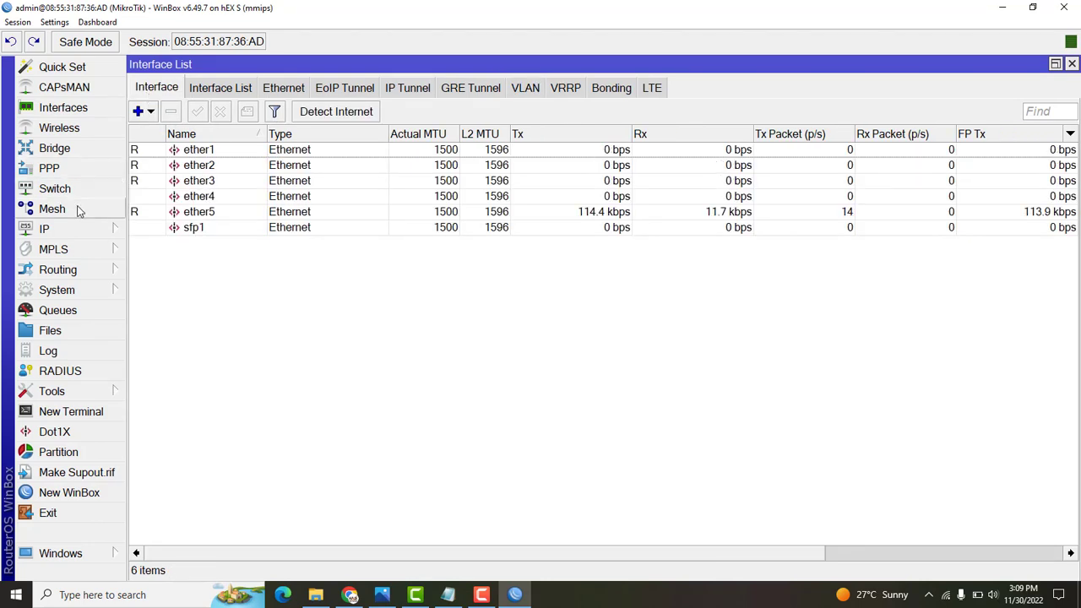
click(51, 229)
click(157, 225)
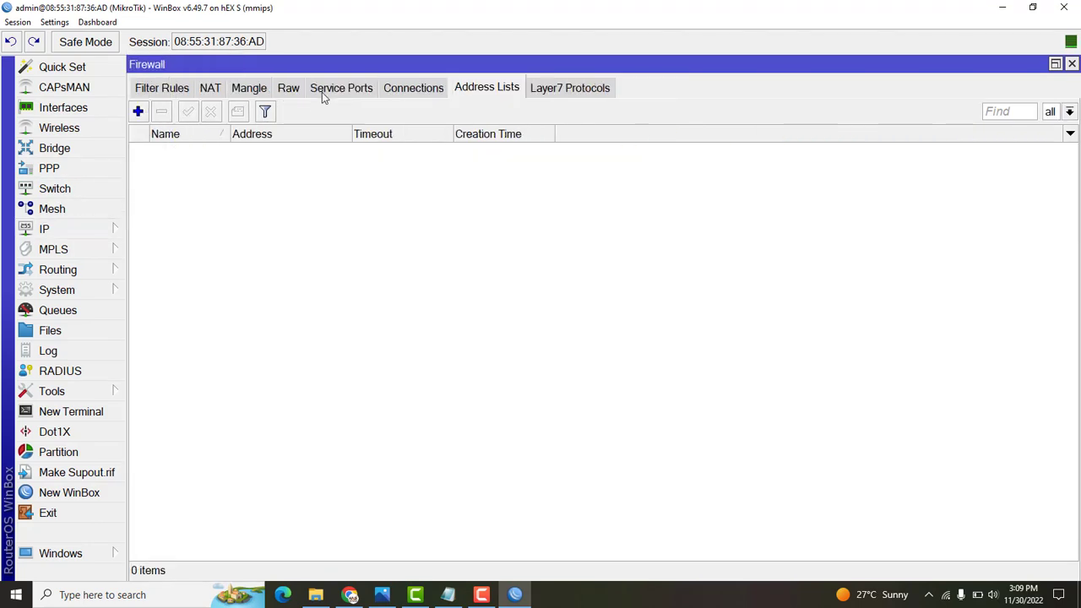
click(250, 93)
click(213, 91)
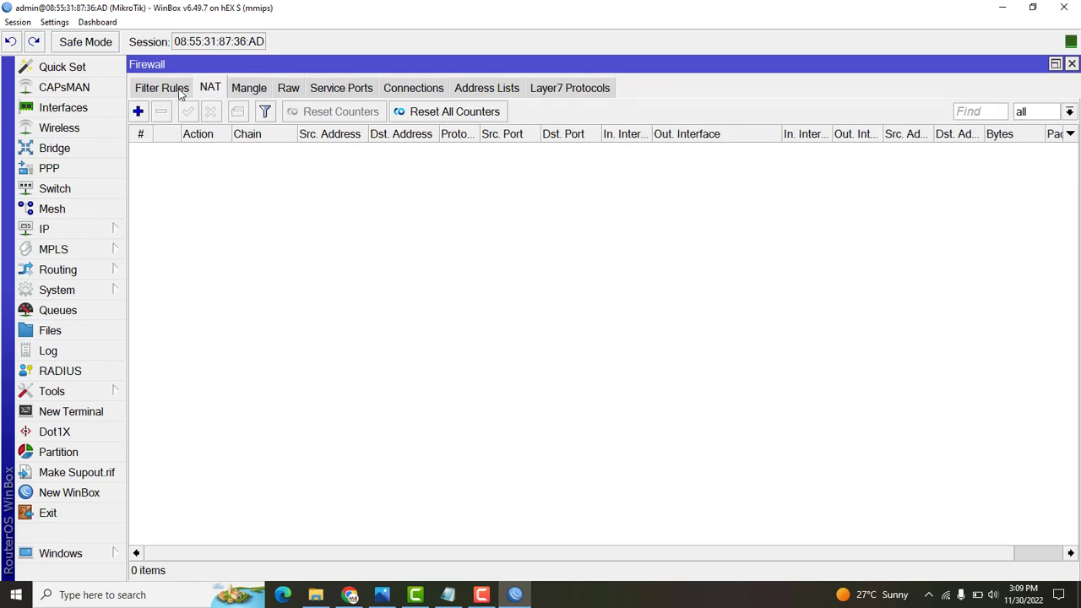
click(169, 91)
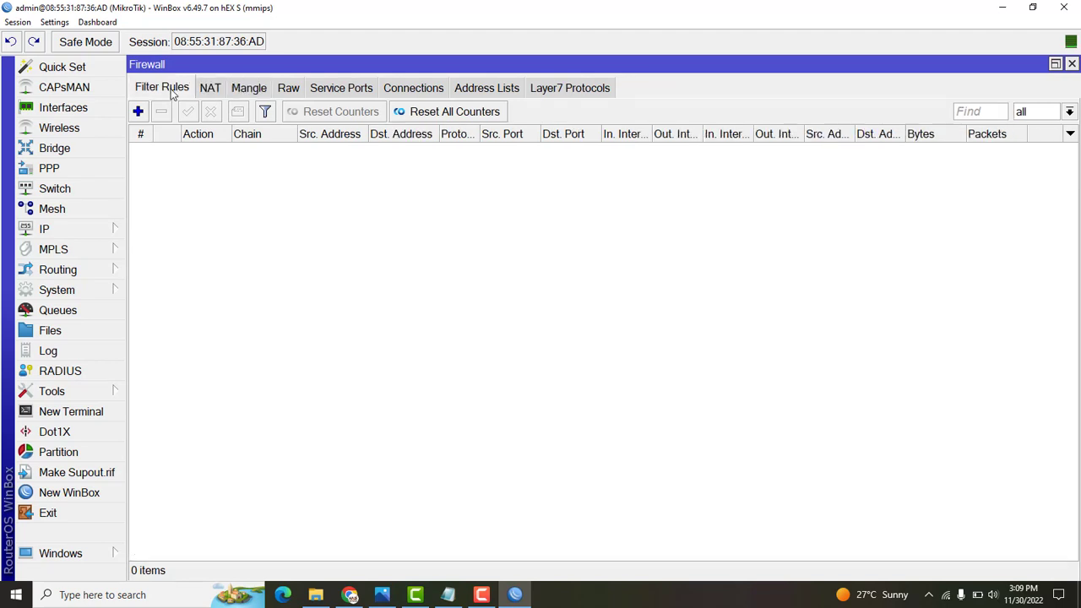
click(1071, 63)
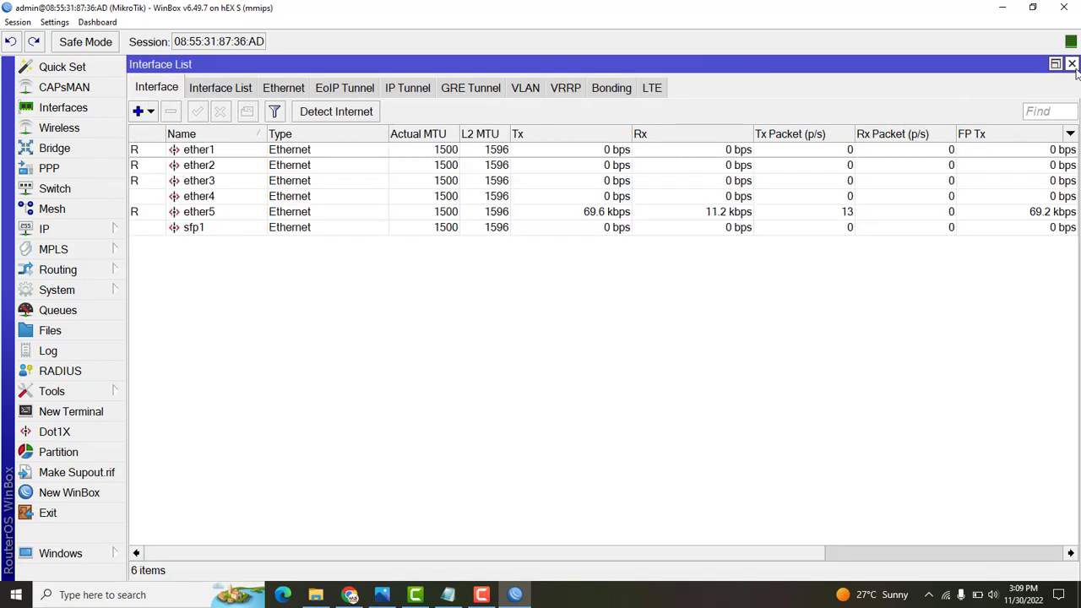
- Inspect ether1, ether2, ether3, ether5 and sfp1, then bring up the 5Connection_VLAN.txt script
click(201, 167)
click(199, 181)
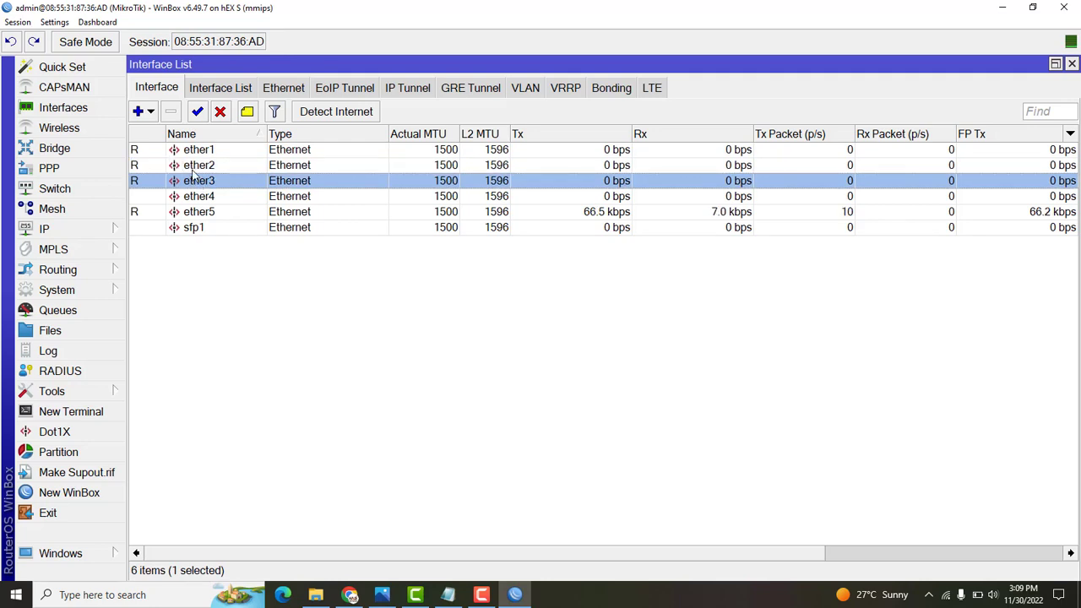
click(199, 153)
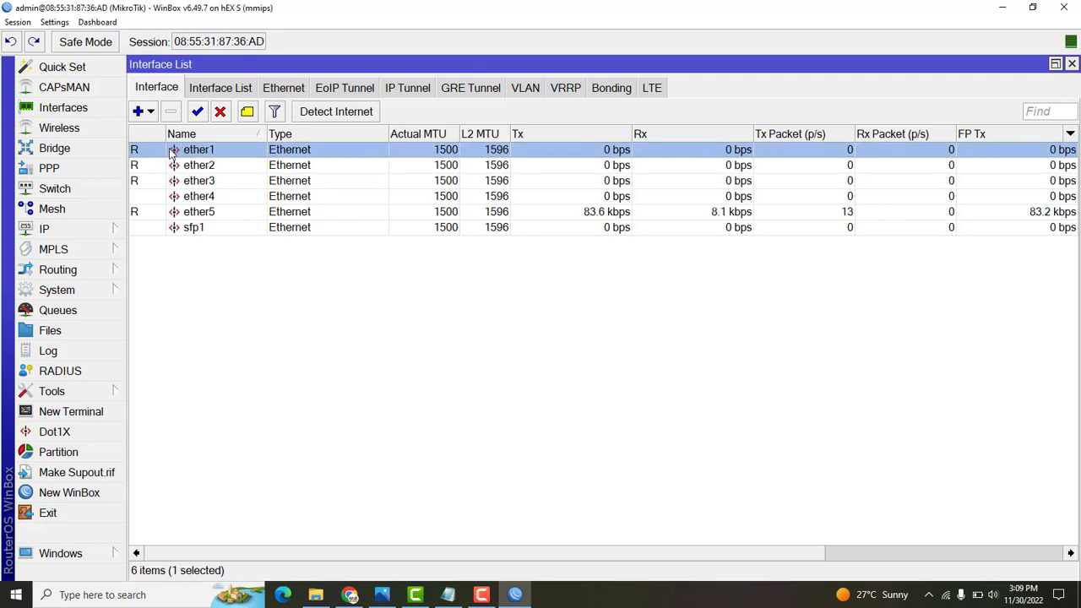
click(205, 216)
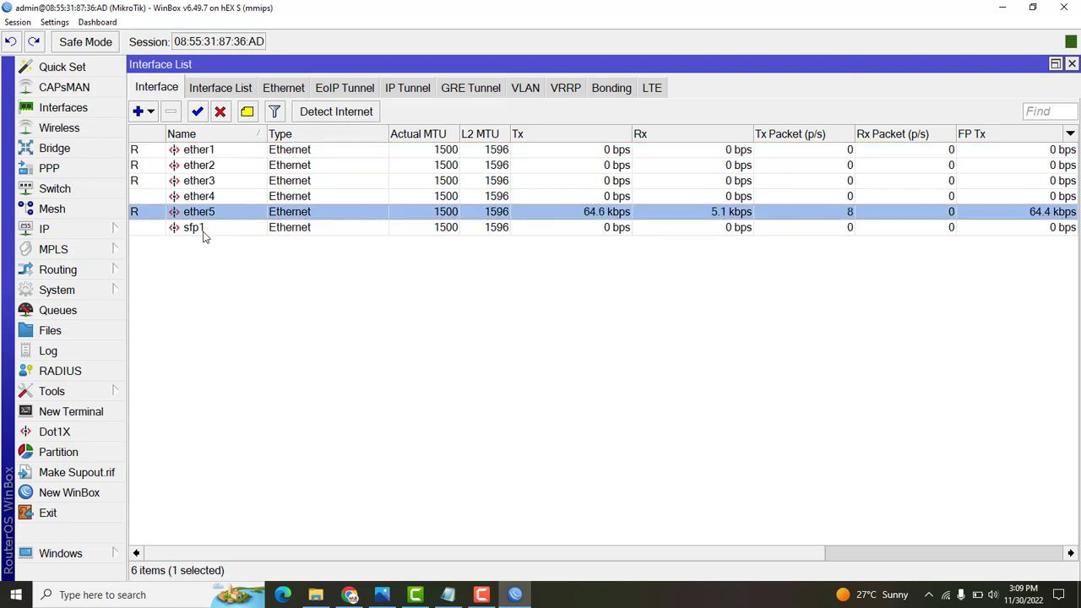
click(202, 230)
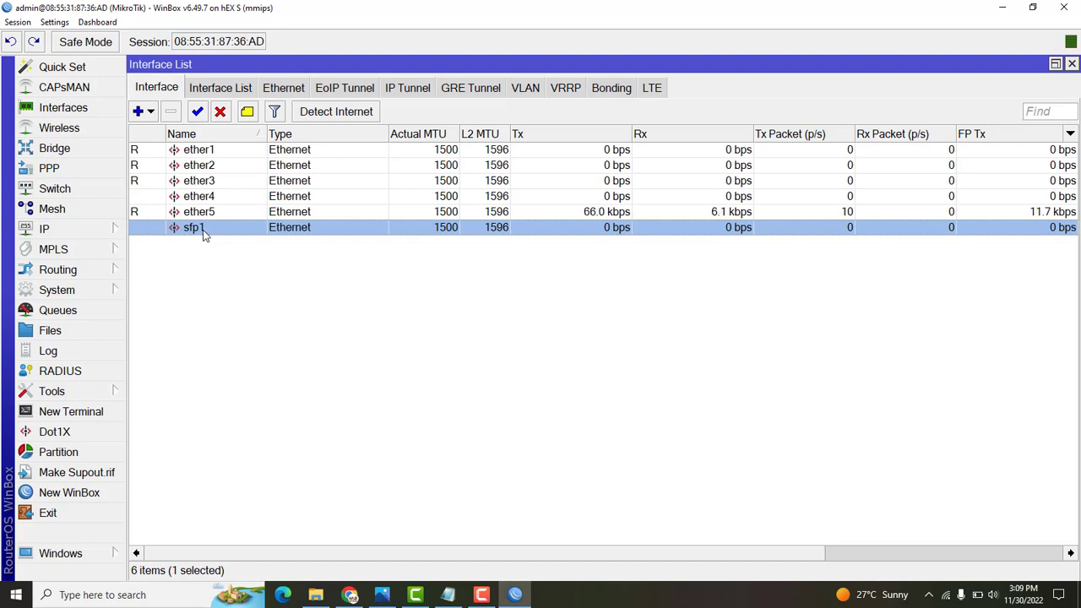
click(454, 598)
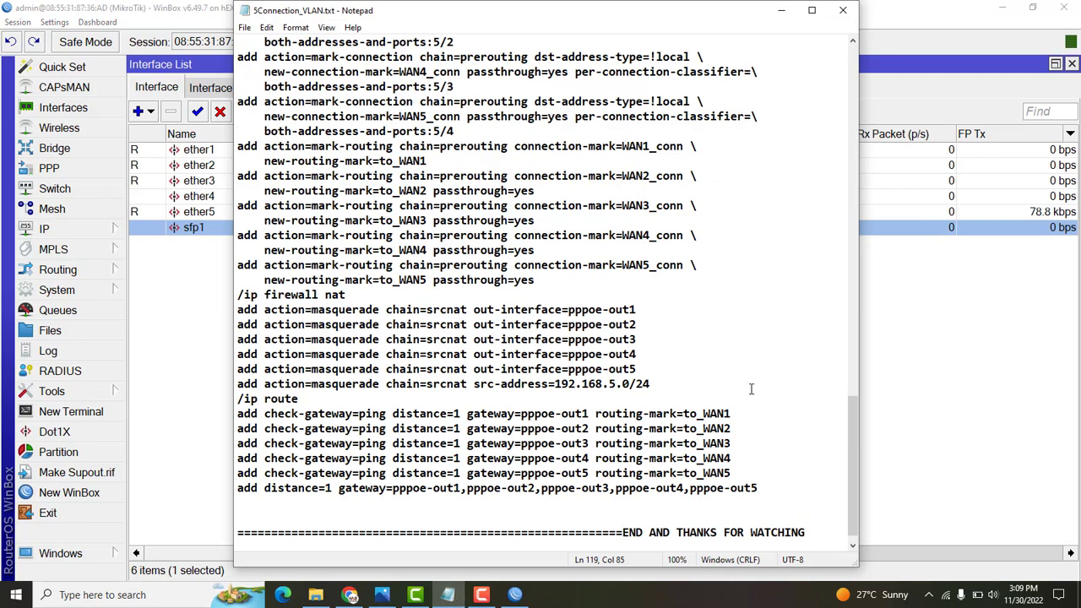
- Insert a blank line after the STEP-1 COPY line and save 5Connection_VLAN.txt
drag(853, 444, 852, 67)
drag(697, 19, 940, 153)
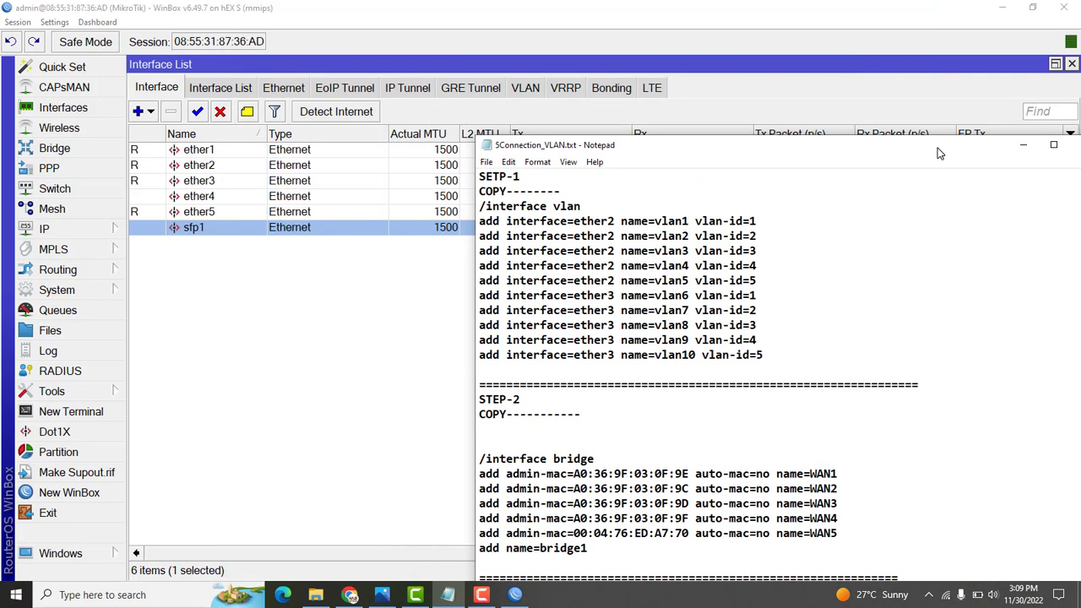
click(581, 194)
key(Return)
key(ctrl+s)
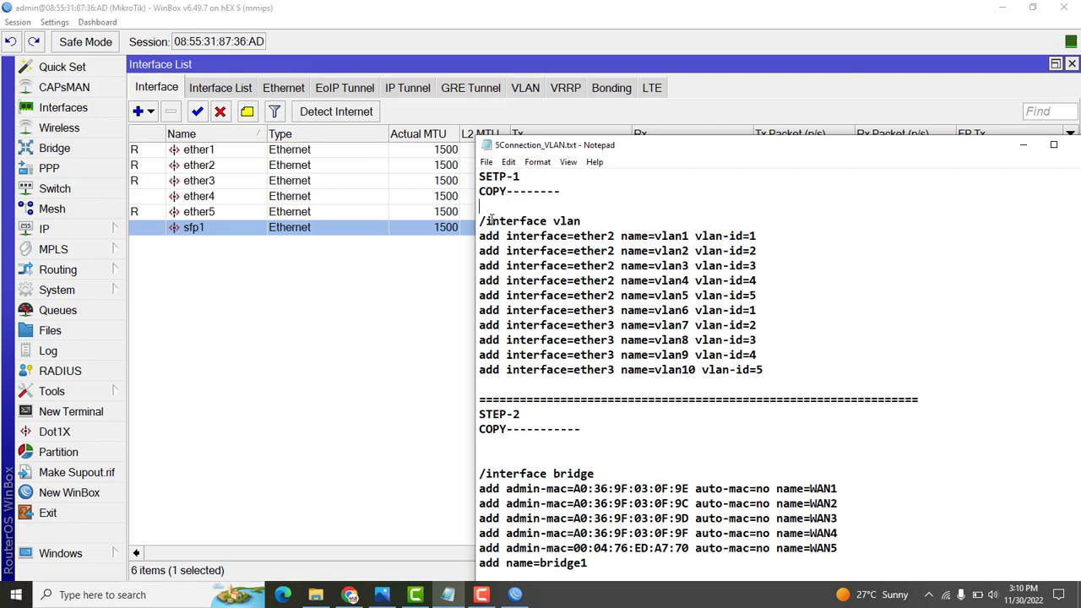
- Copy the STEP-1 /interface vlan command block and open a new WinBox terminal
drag(480, 220, 558, 384)
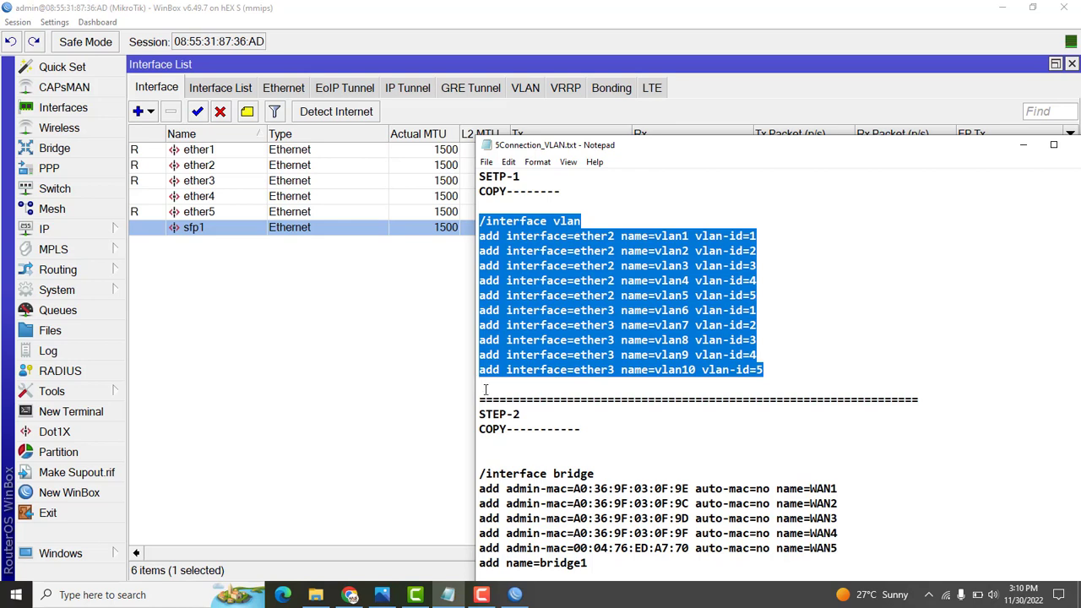
right_click(510, 311)
click(544, 356)
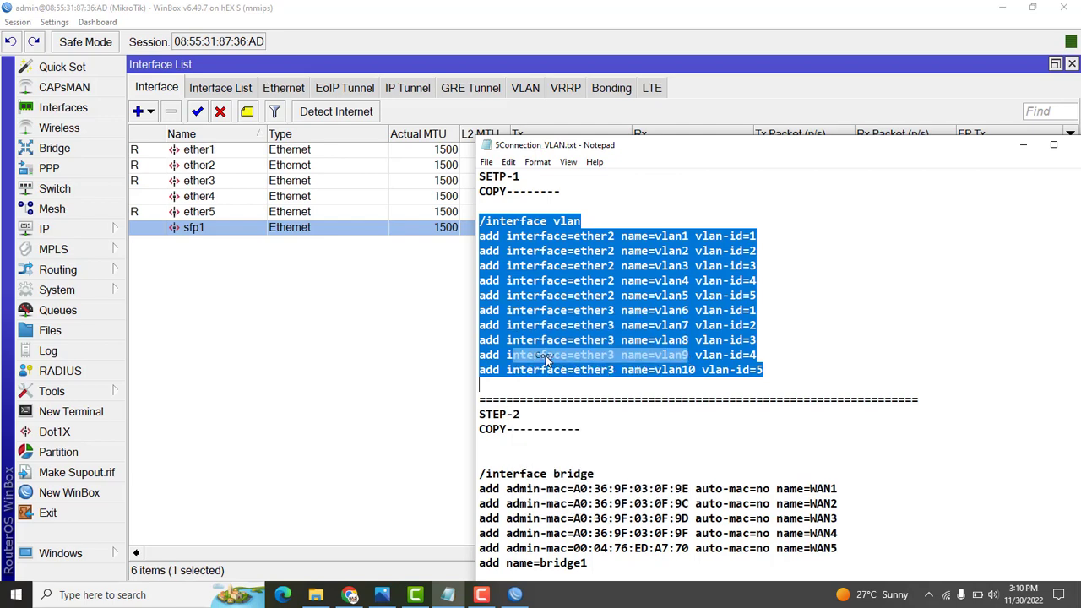
click(93, 411)
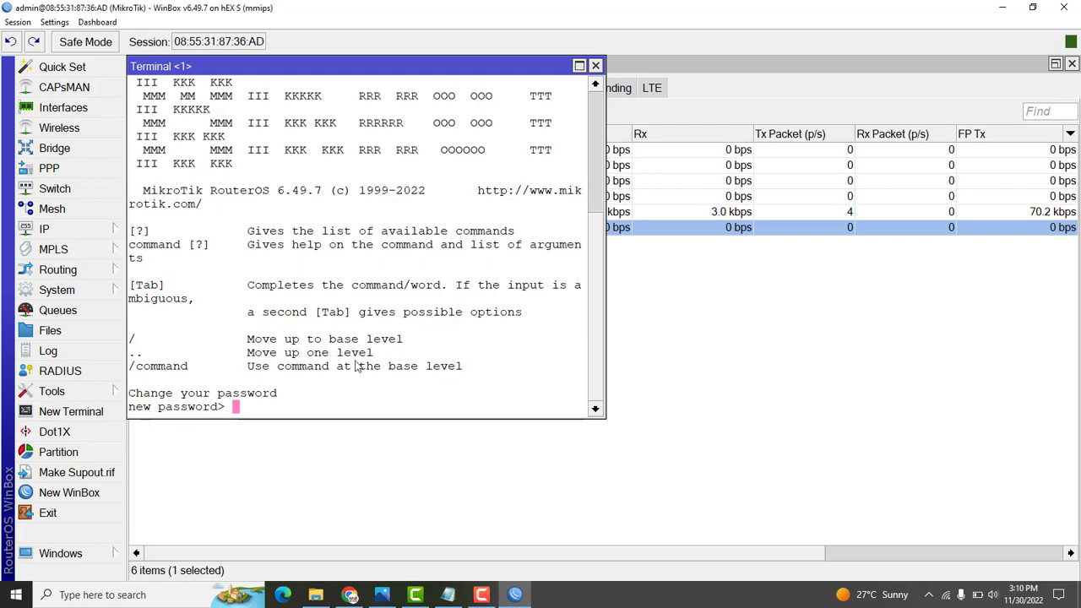
- Set a new admin password in the terminal, entering it twice
text(****)
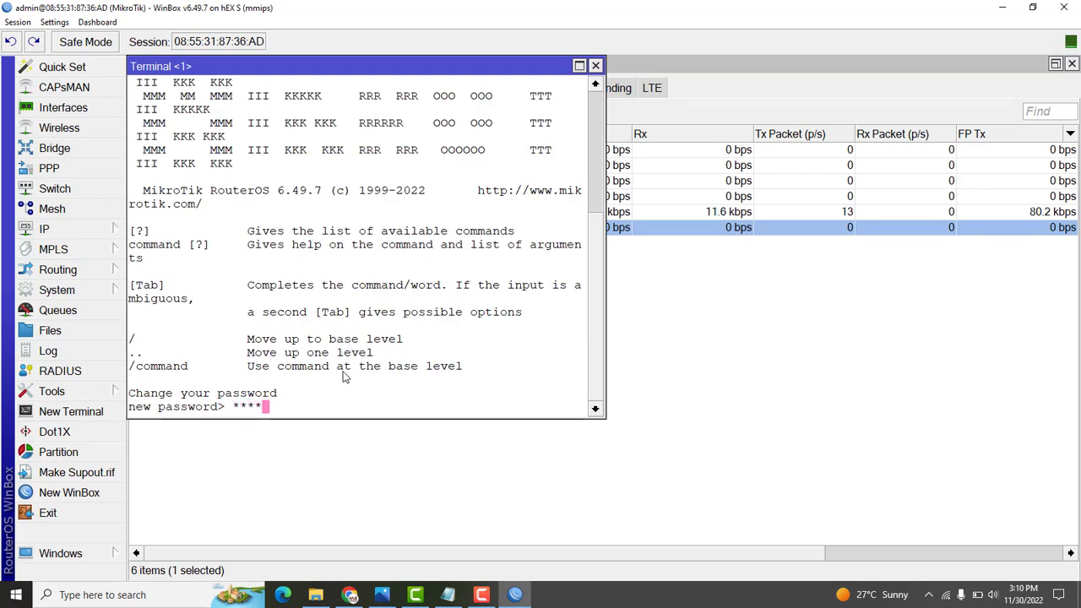
key(Return)
text(****)
key(Return)
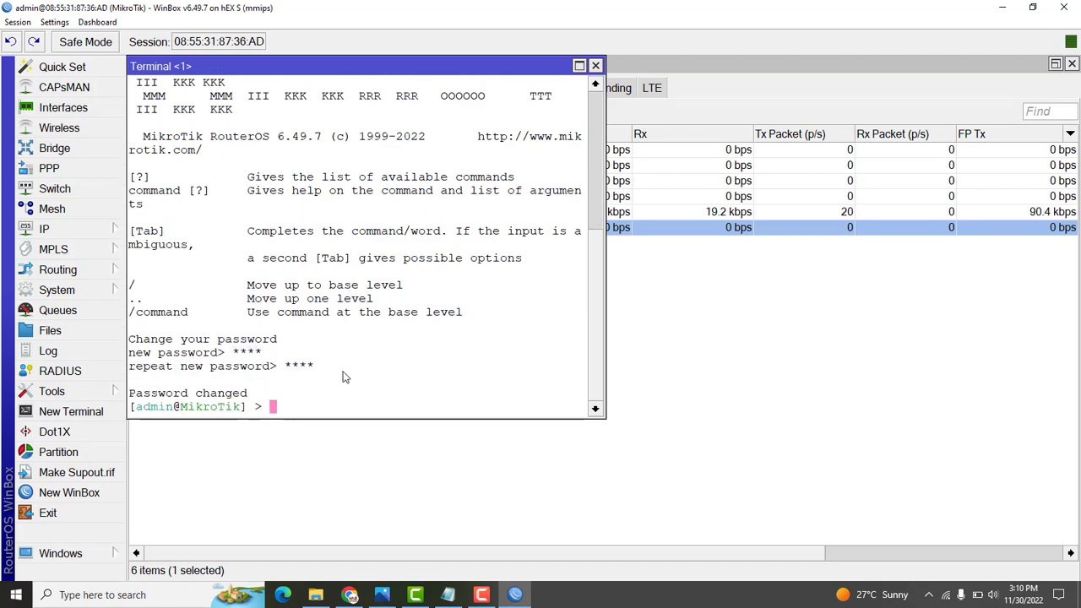
- Paste the VLAN commands creating vlan1–vlan5 on ether2 and vlan6–vlan10 on ether3, then return to base level
right_click(343, 373)
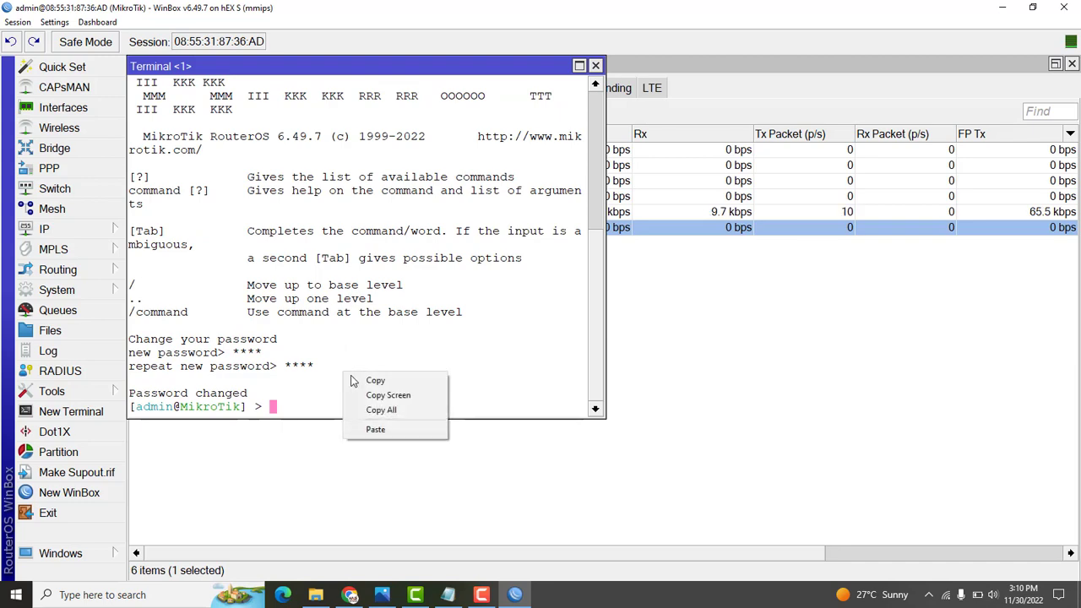
click(380, 433)
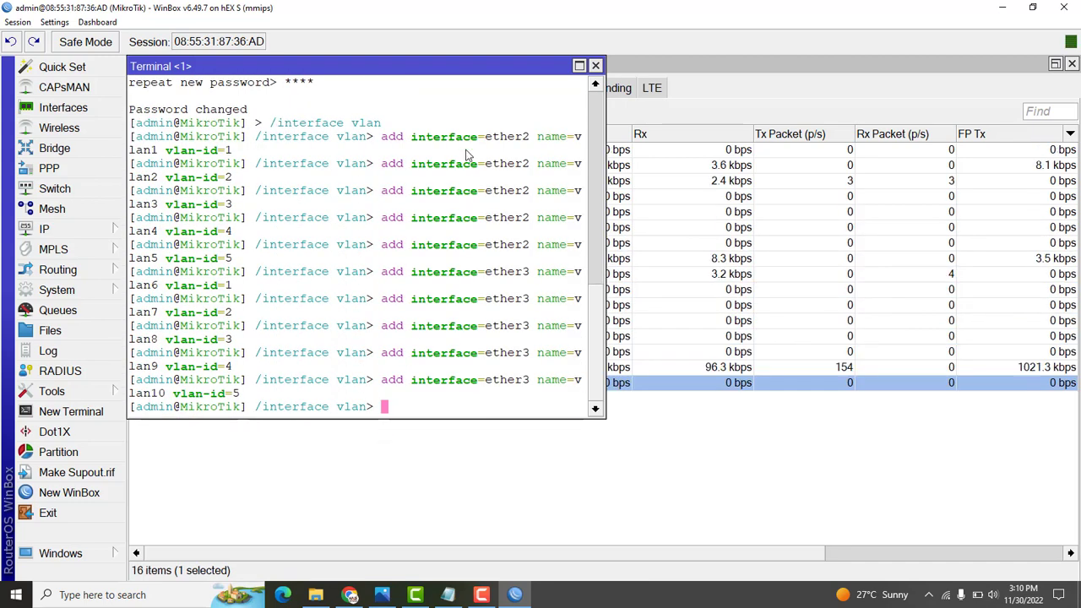
drag(413, 66, 575, 101)
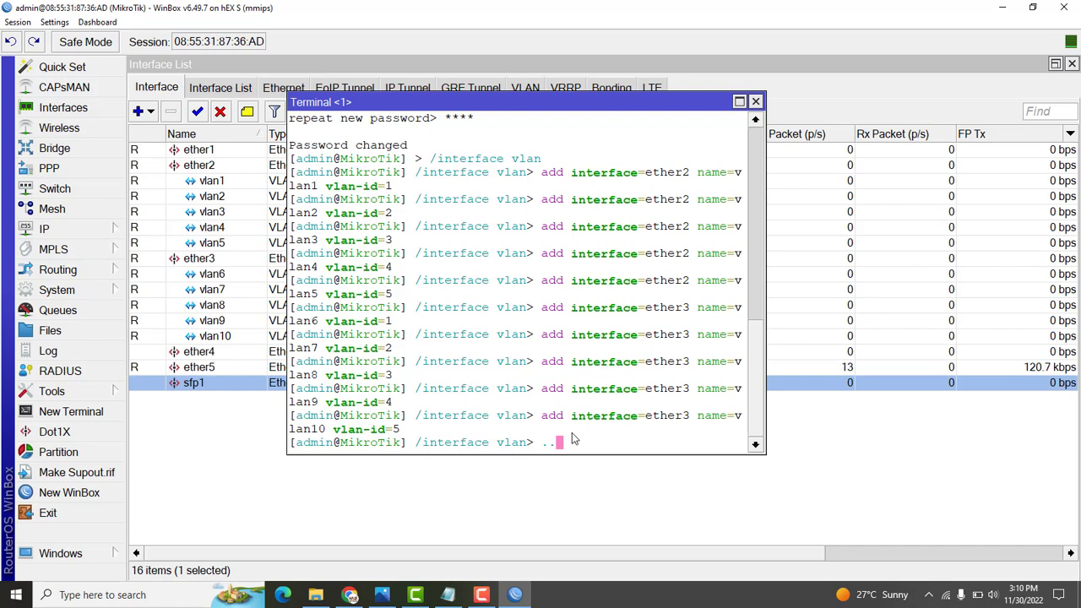
key(Return)
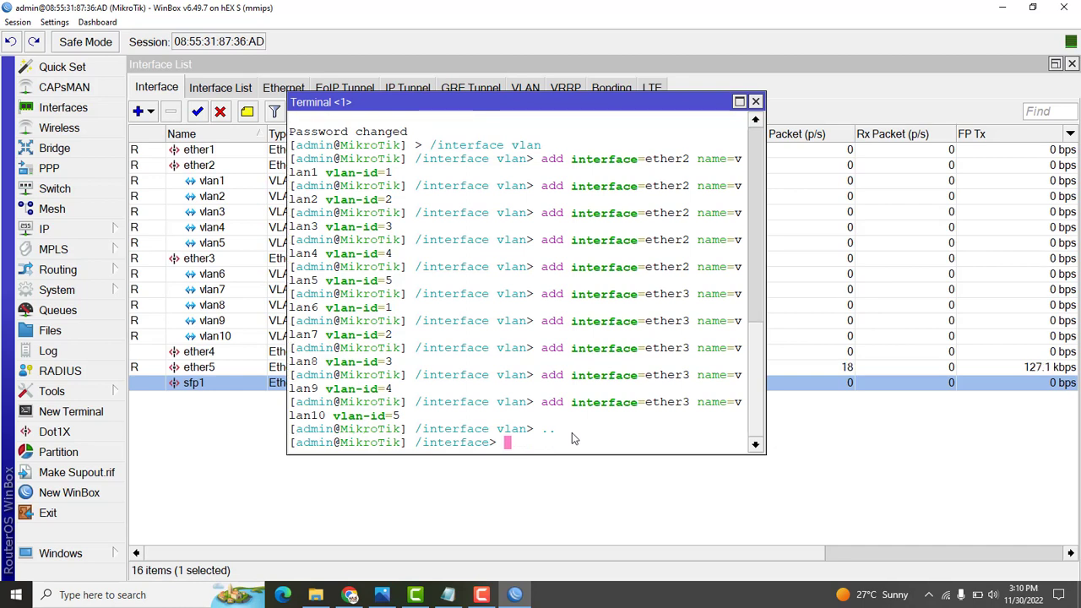
text(..)
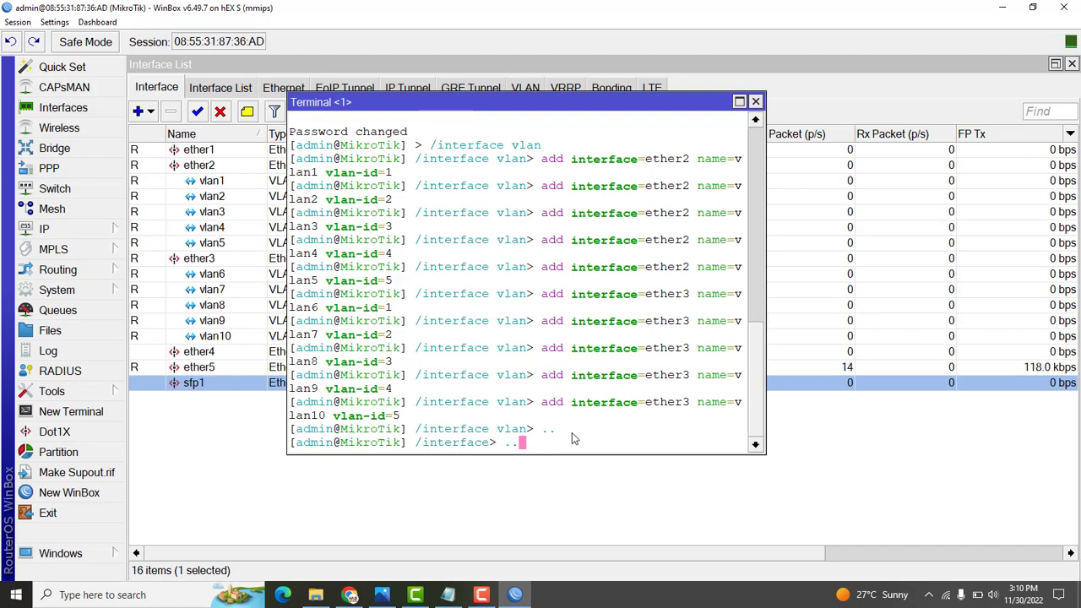
key(Return)
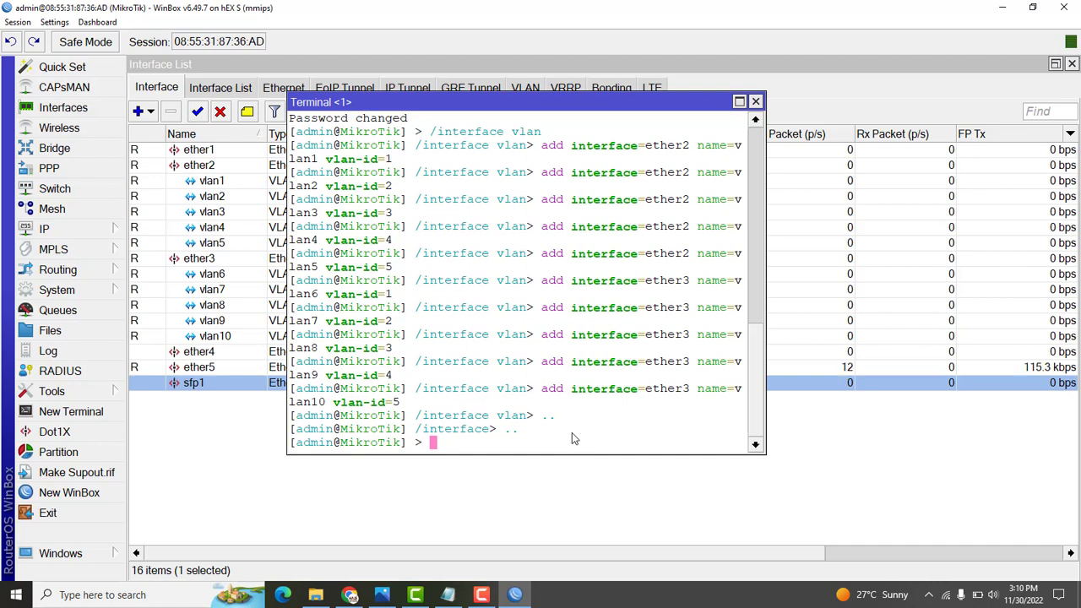
text(..)
key(Return)
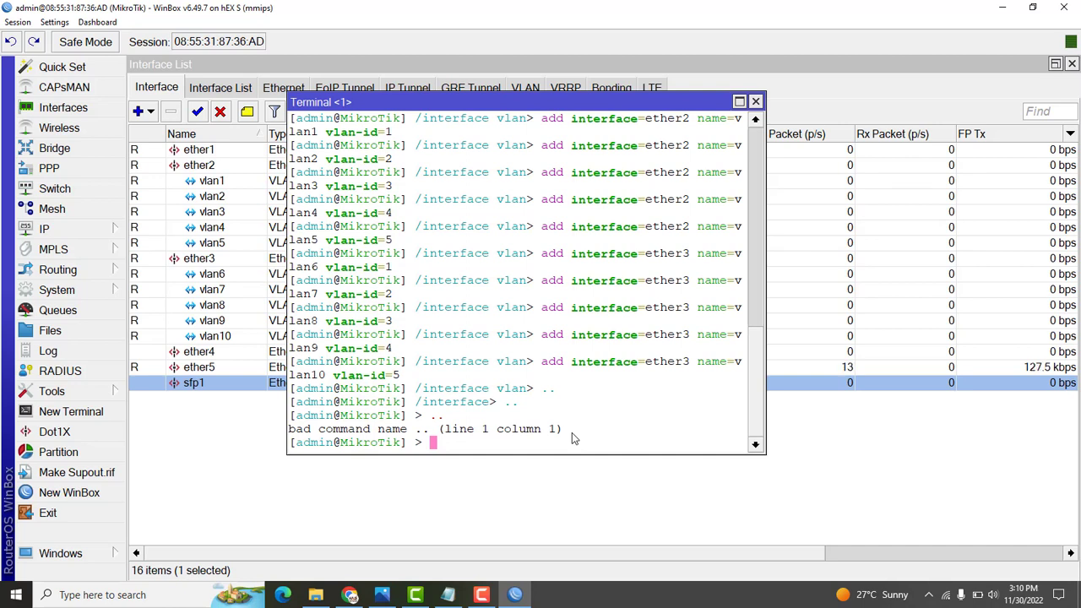
- Maximize the 5Connection_VLAN.txt script and copy its STEP-2 /interface bridge block
click(451, 596)
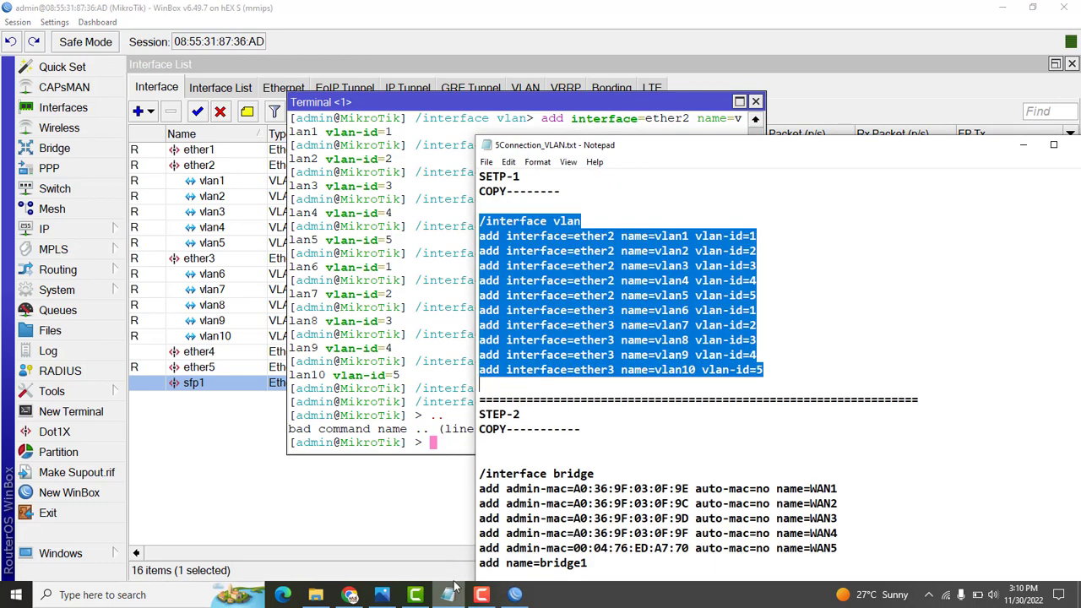
double_click(915, 150)
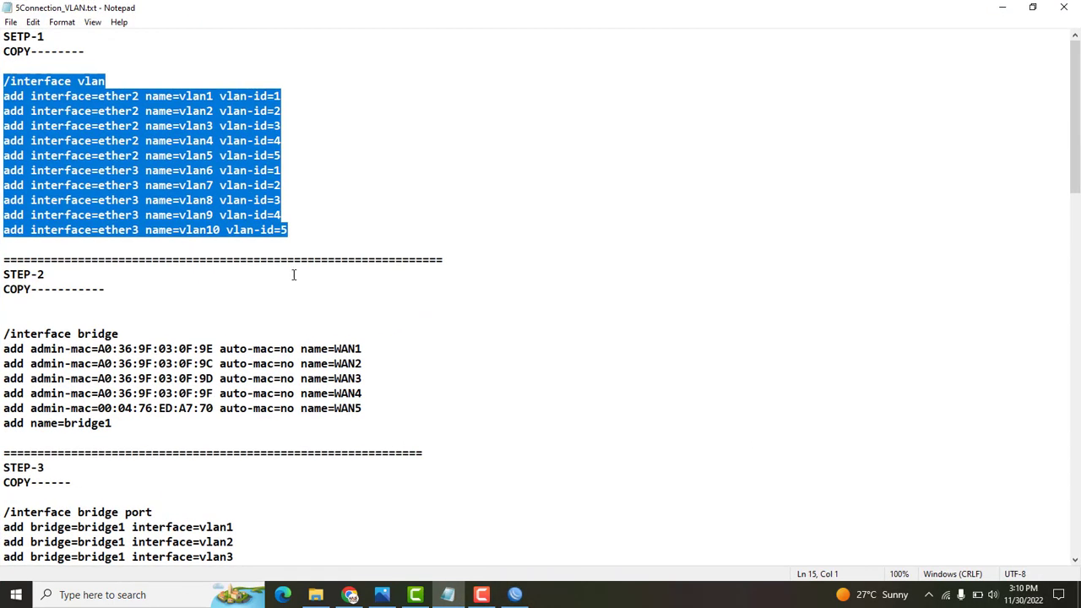
drag(3, 333, 56, 438)
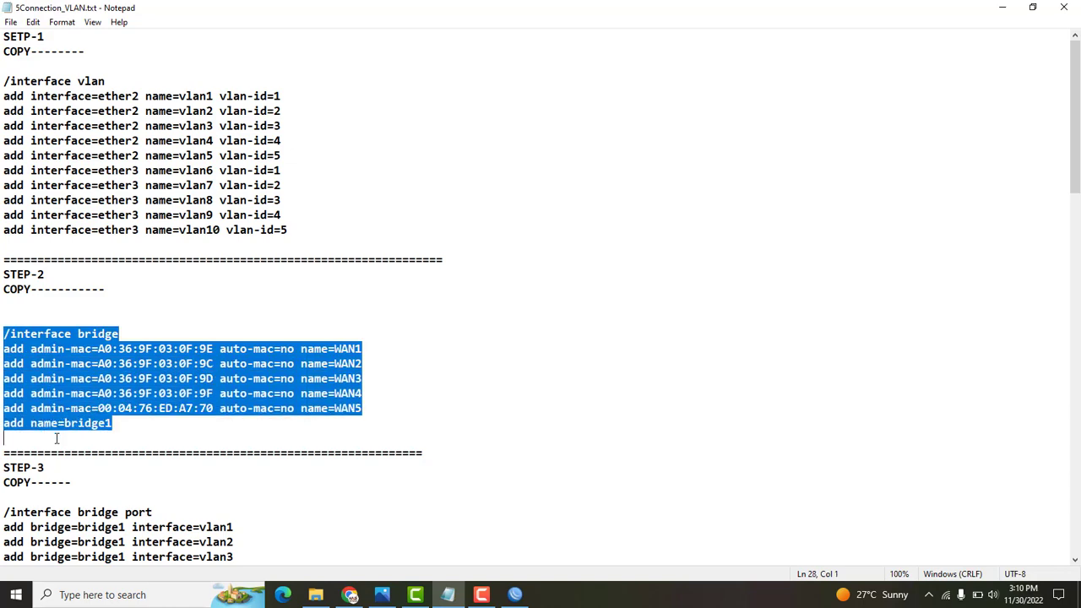
right_click(39, 393)
click(96, 235)
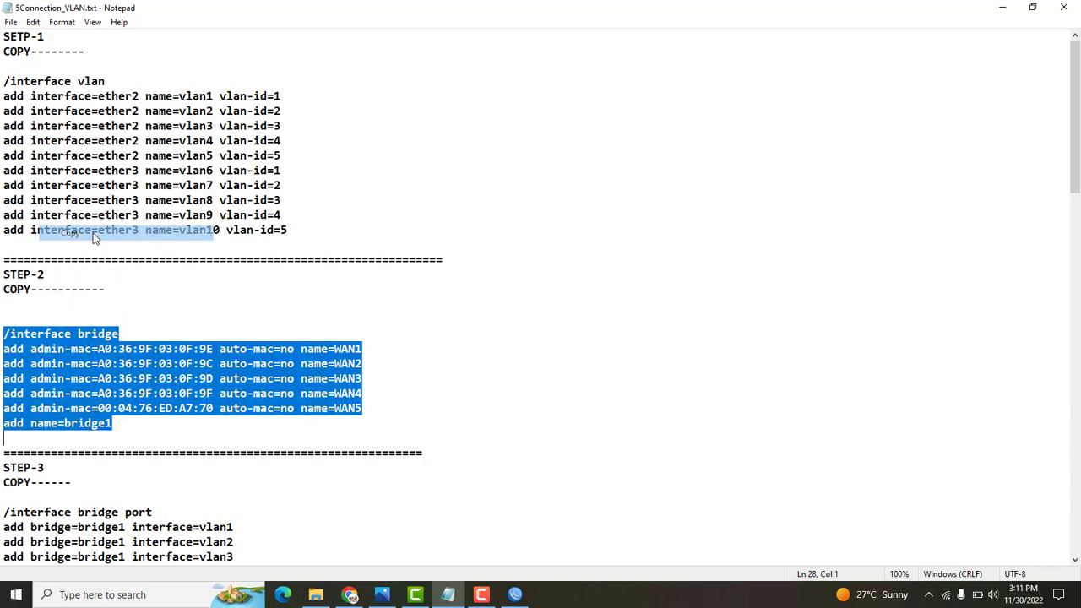
- Paste the STEP-2 commands creating bridges WAN1–WAN5 and bridge1, then climb to the root prompt with '..'
click(515, 594)
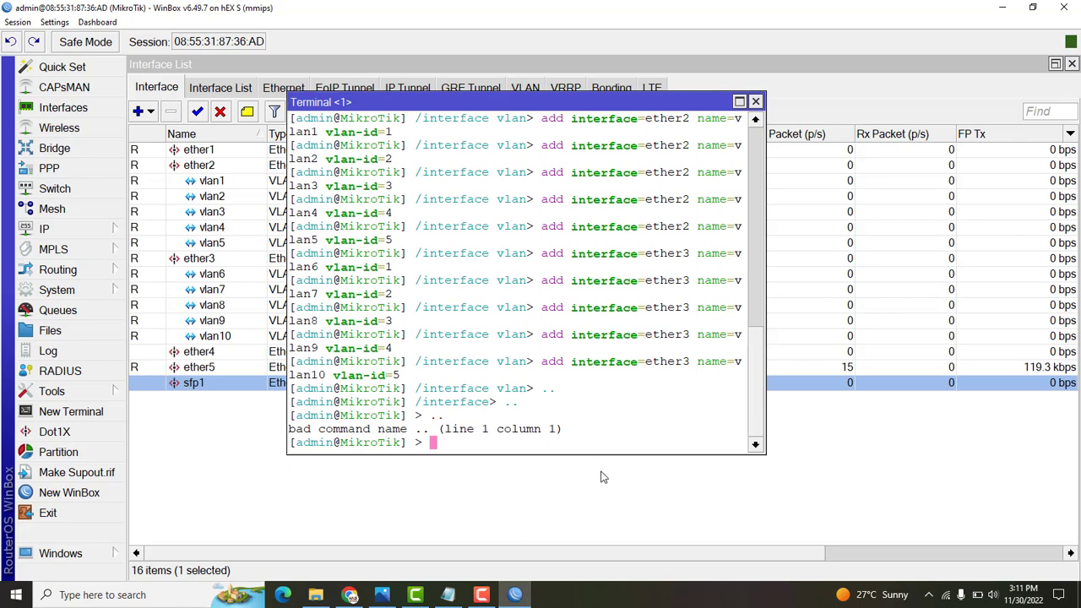
right_click(615, 431)
click(652, 482)
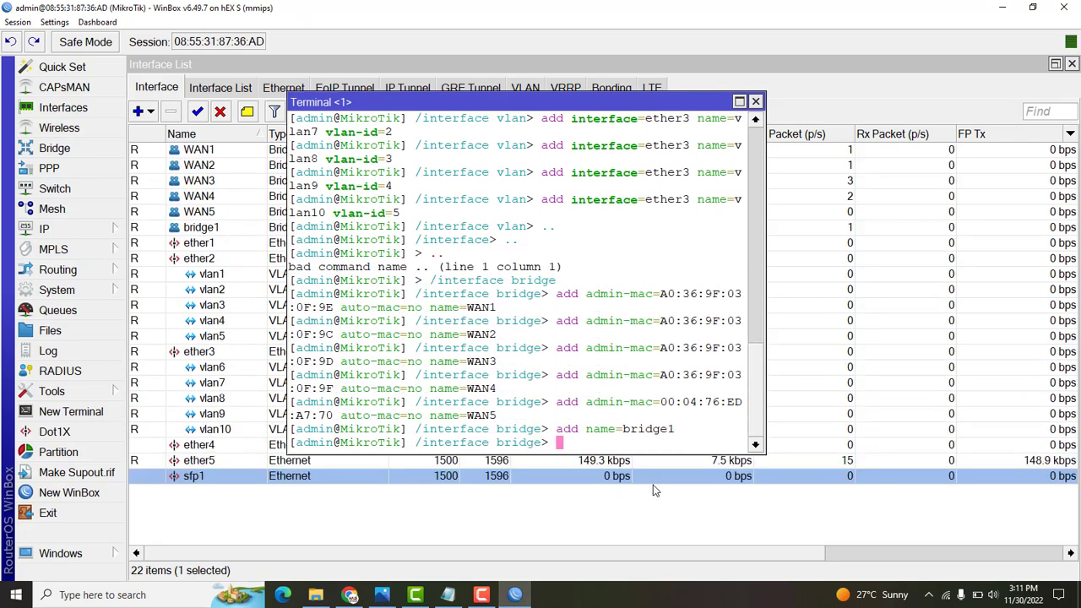
key(Return)
key(Return)
key(Return)
key(Return)
key(Return)
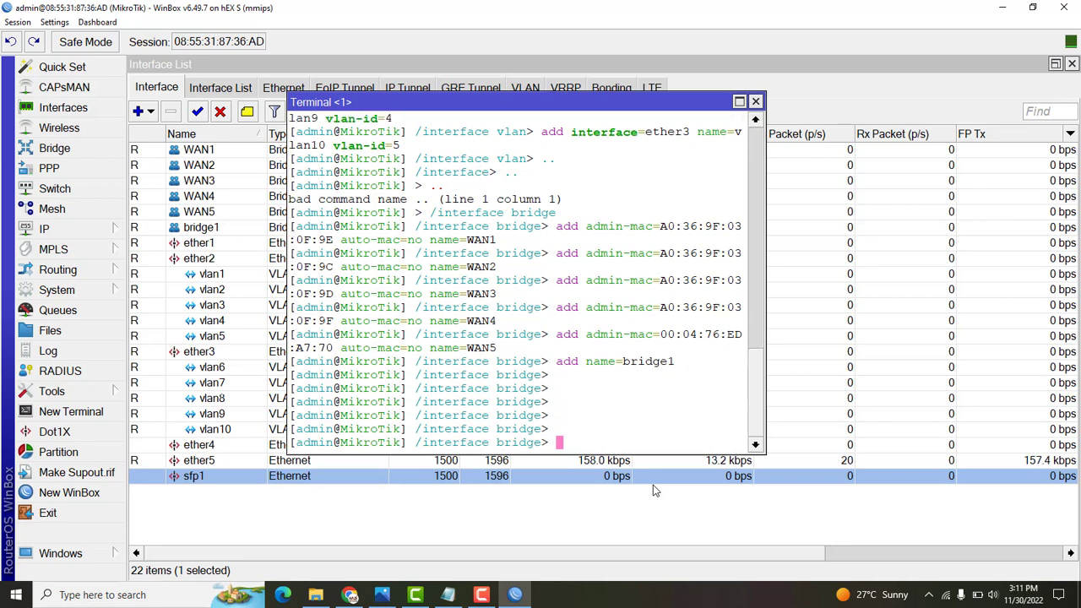
text(..)
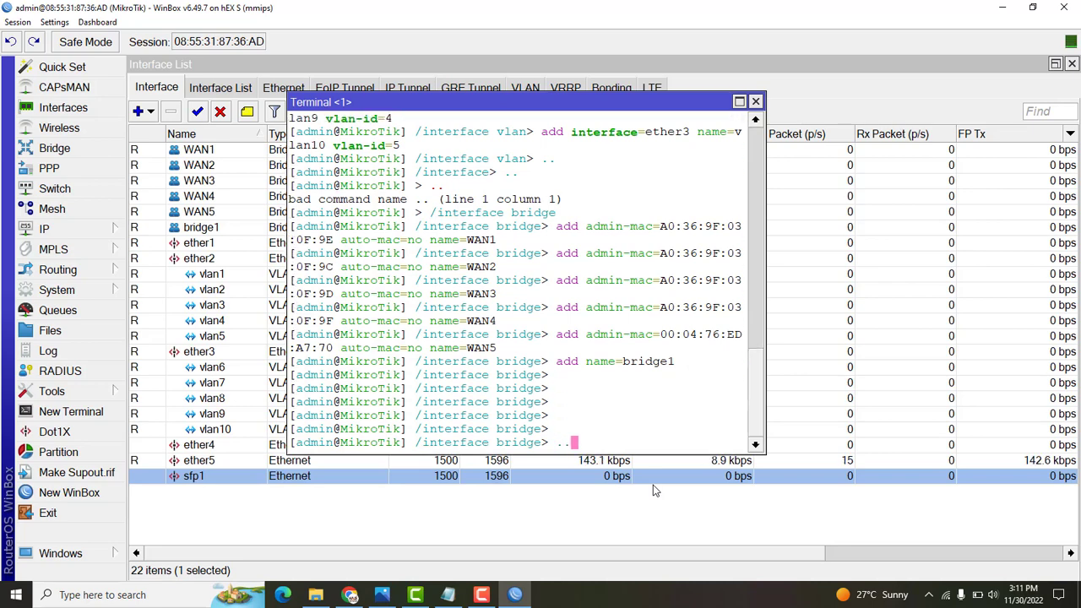
key(Return)
text(..)
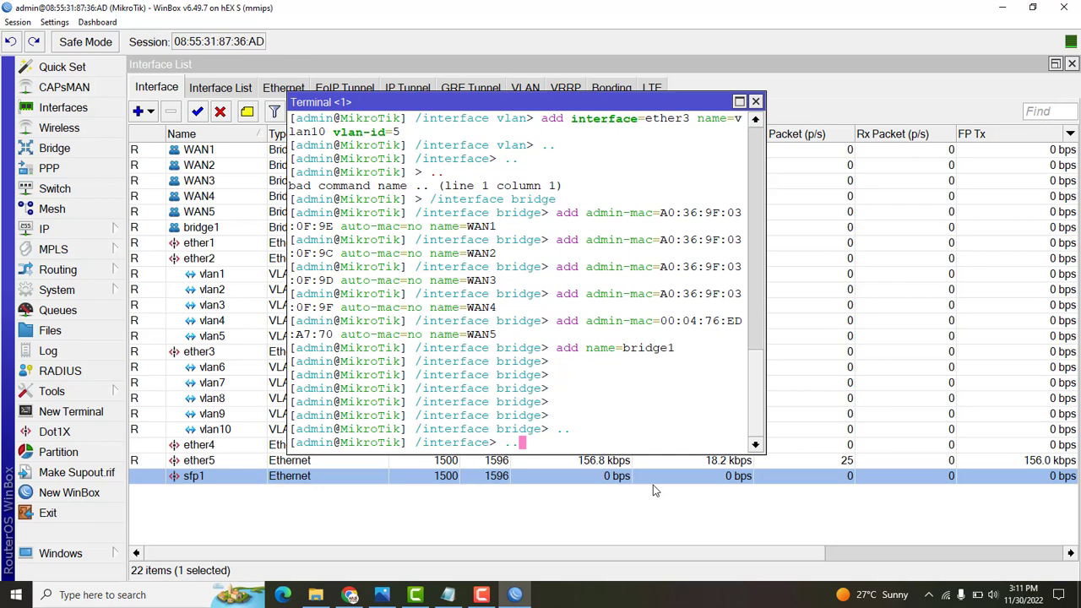
key(Return)
text(..)
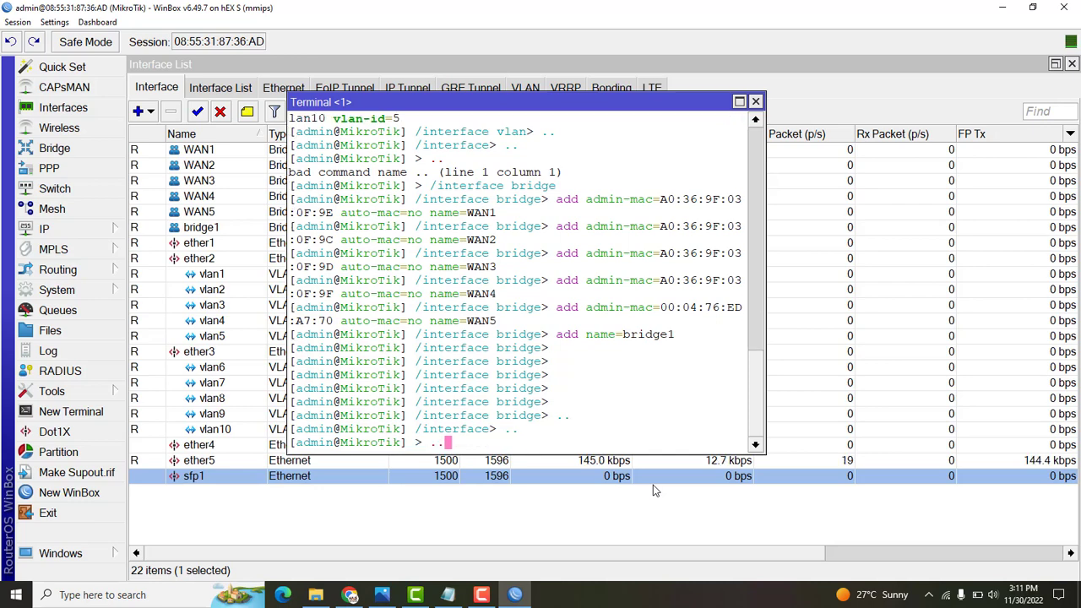
key(Return)
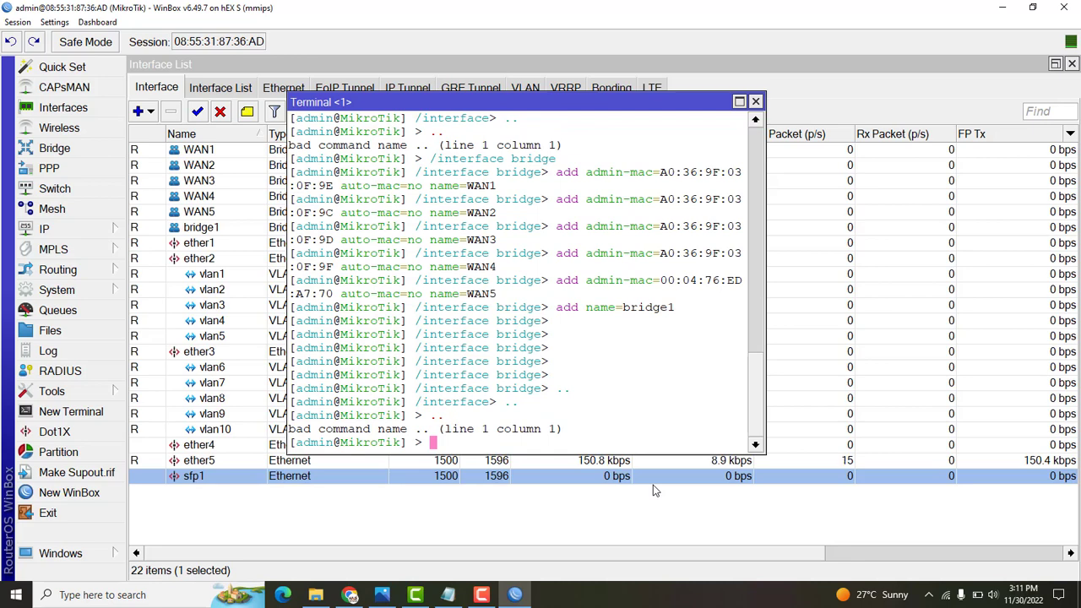
- Copy the STEP-3 /interface bridge port block from the 5Connection_VLAN.txt script
click(456, 595)
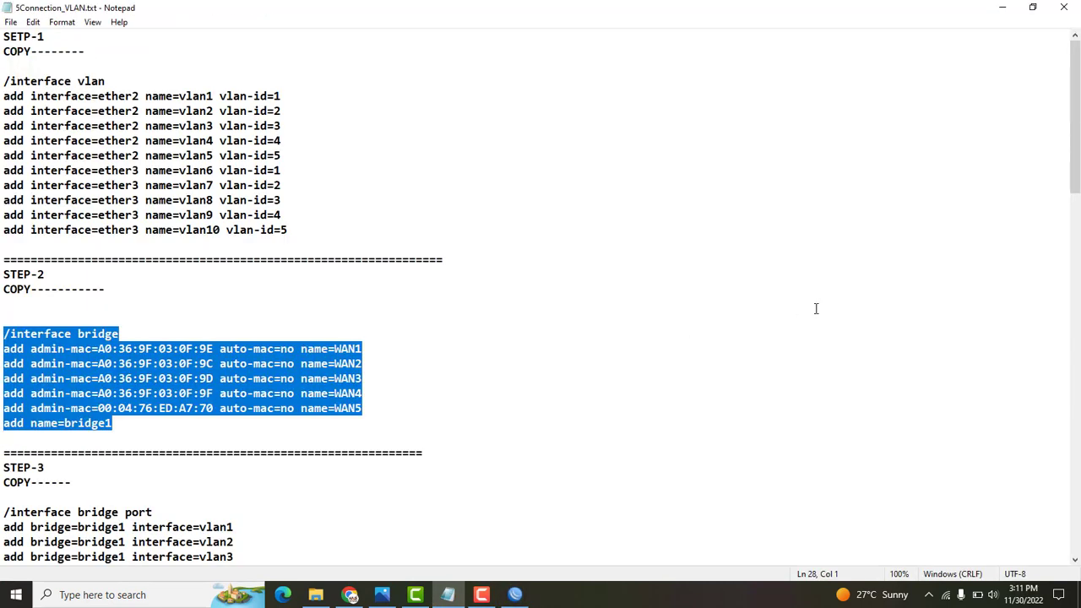
drag(1077, 180, 1073, 247)
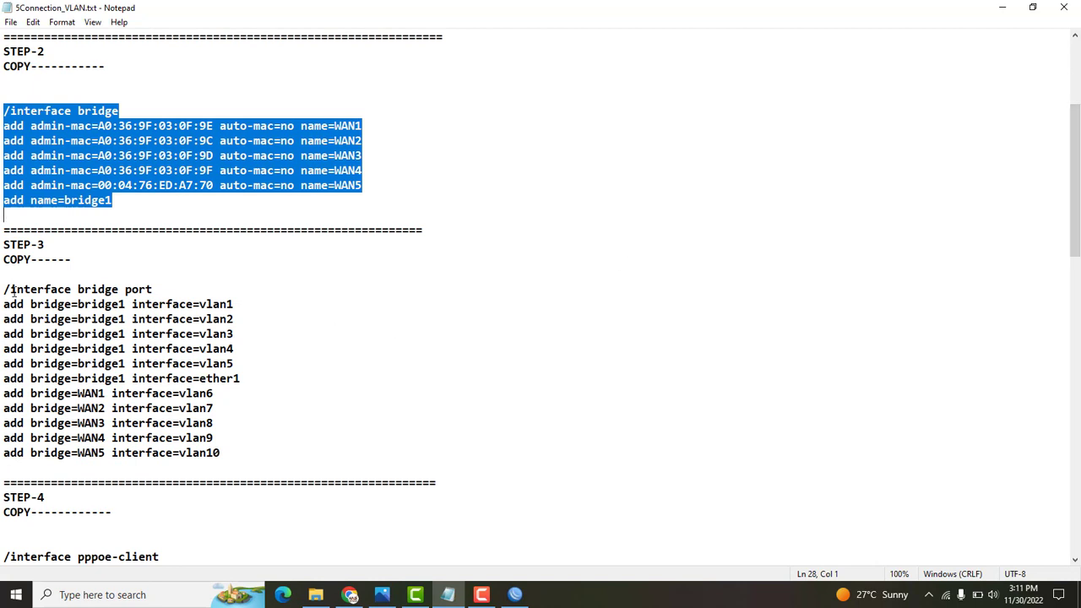
drag(3, 288, 225, 452)
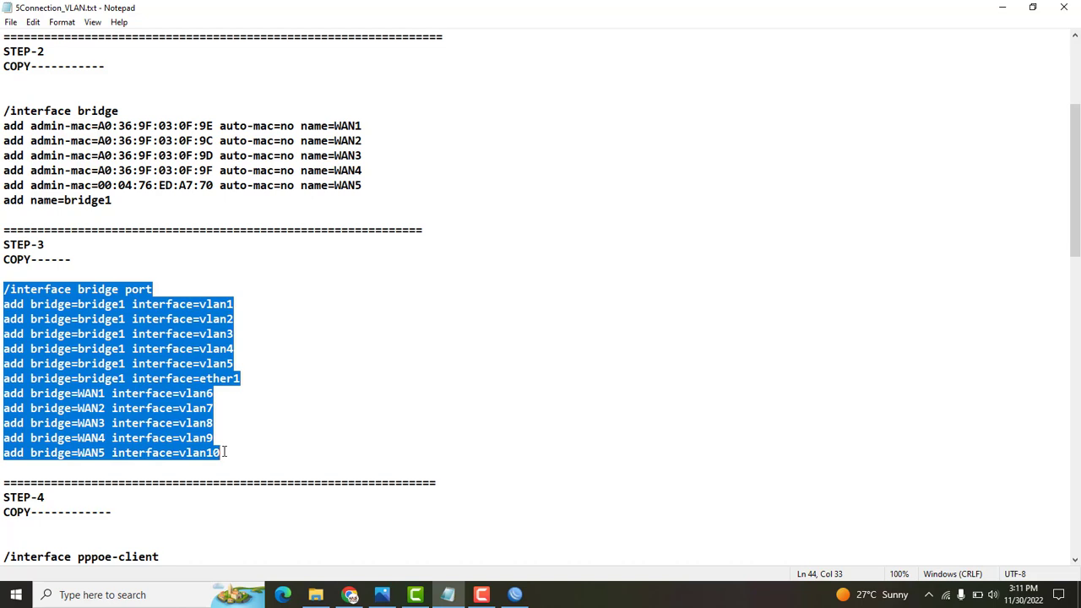
drag(223, 457, 222, 461)
right_click(109, 381)
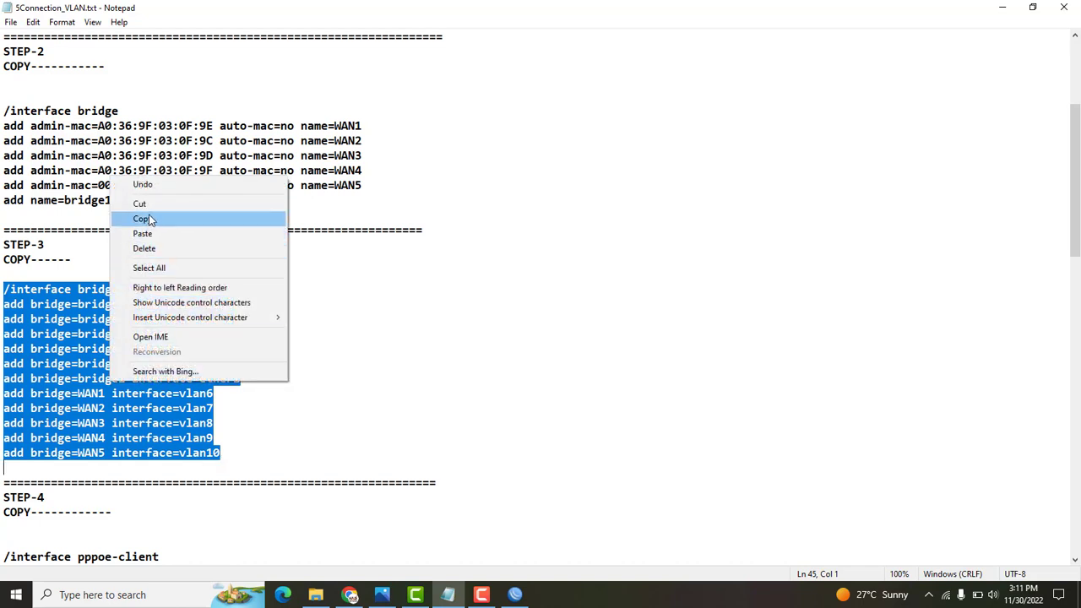
click(143, 219)
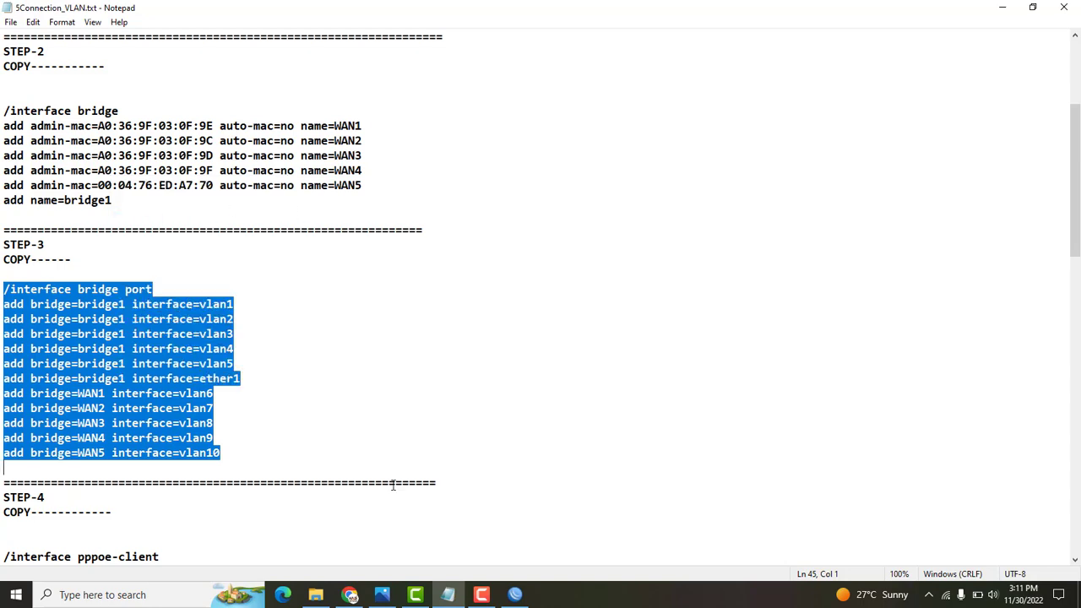
- Paste and run the bridge port commands in the WinBox terminal
click(514, 595)
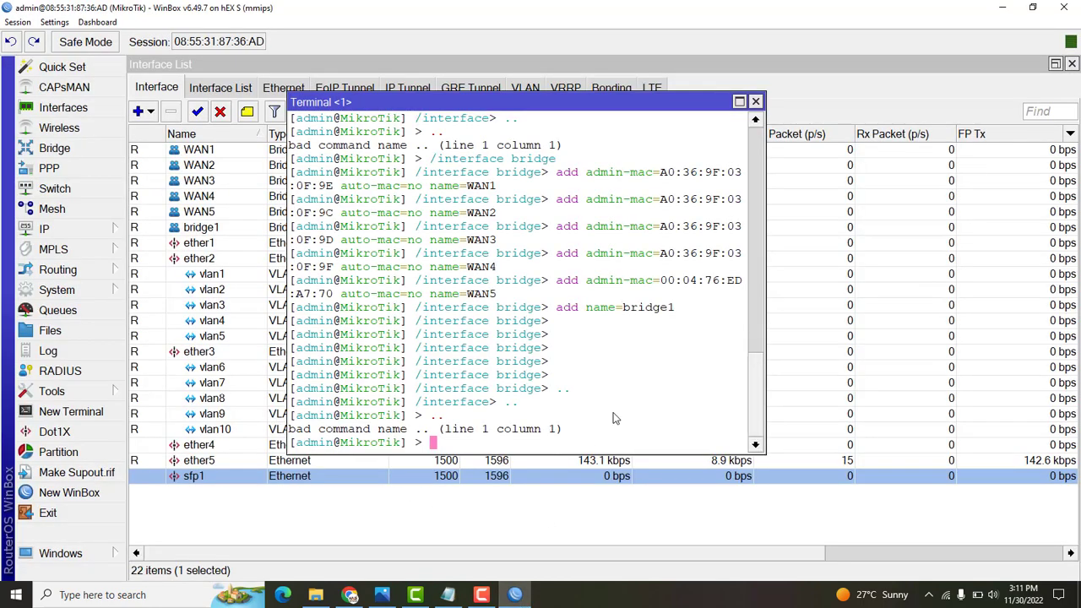
right_click(640, 381)
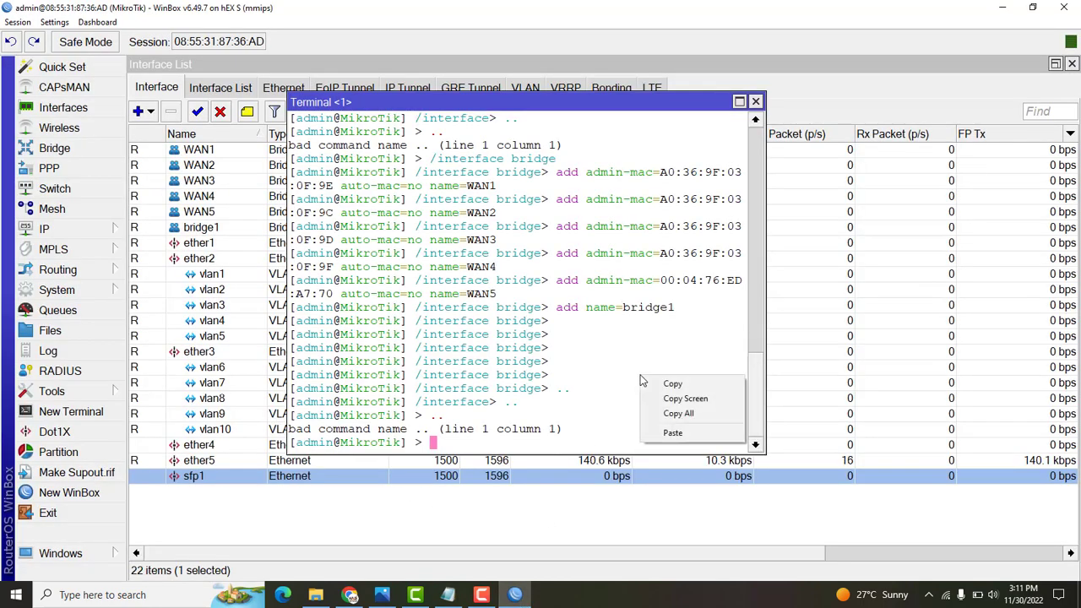
click(666, 429)
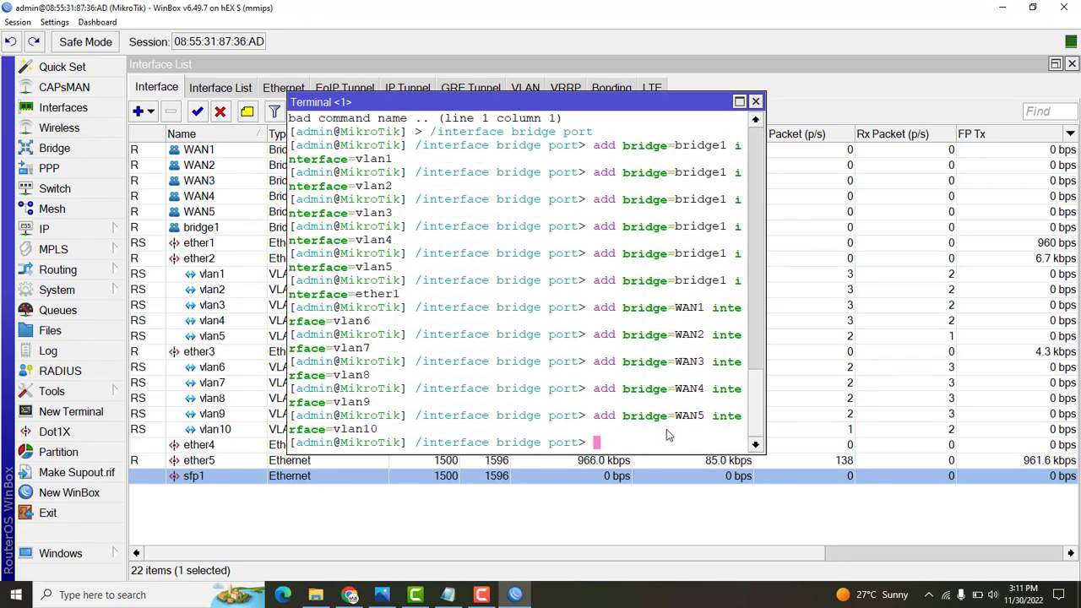
key(Return)
key(Return)
key(Return)
key(Return)
key(Return)
key(Return)
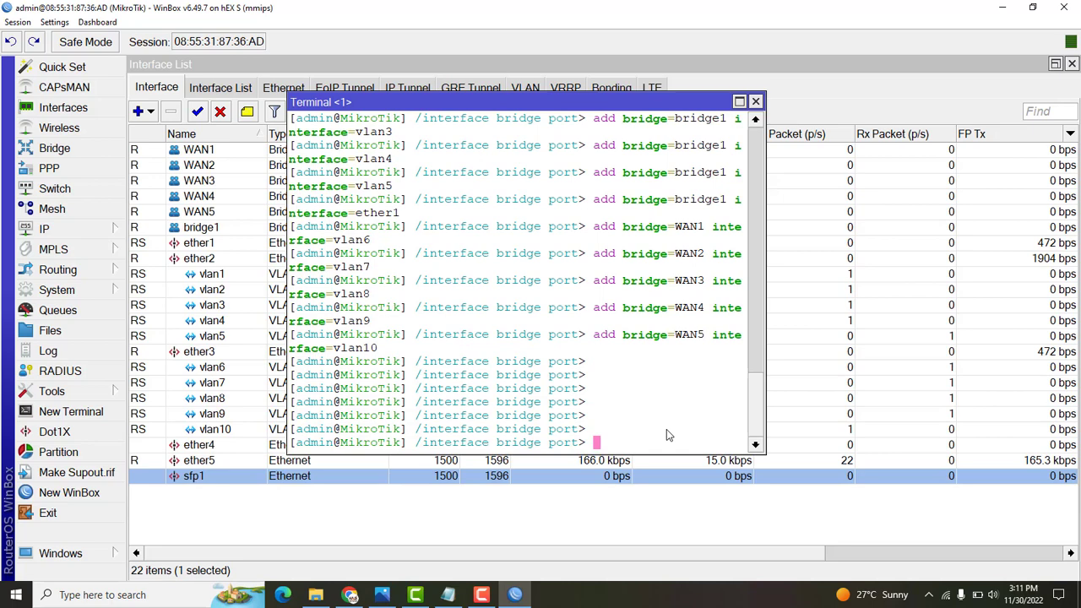
- Climb back to the root prompt with repeated '..' commands and close the terminal
text(..)
key(Return)
text(..)
key(Return)
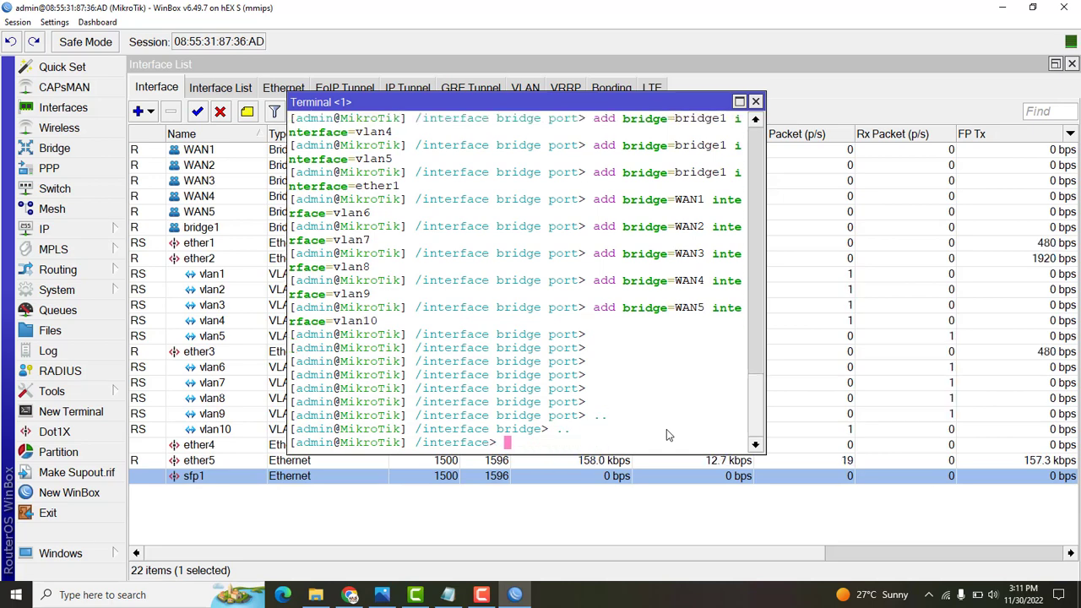
text(..)
key(Return)
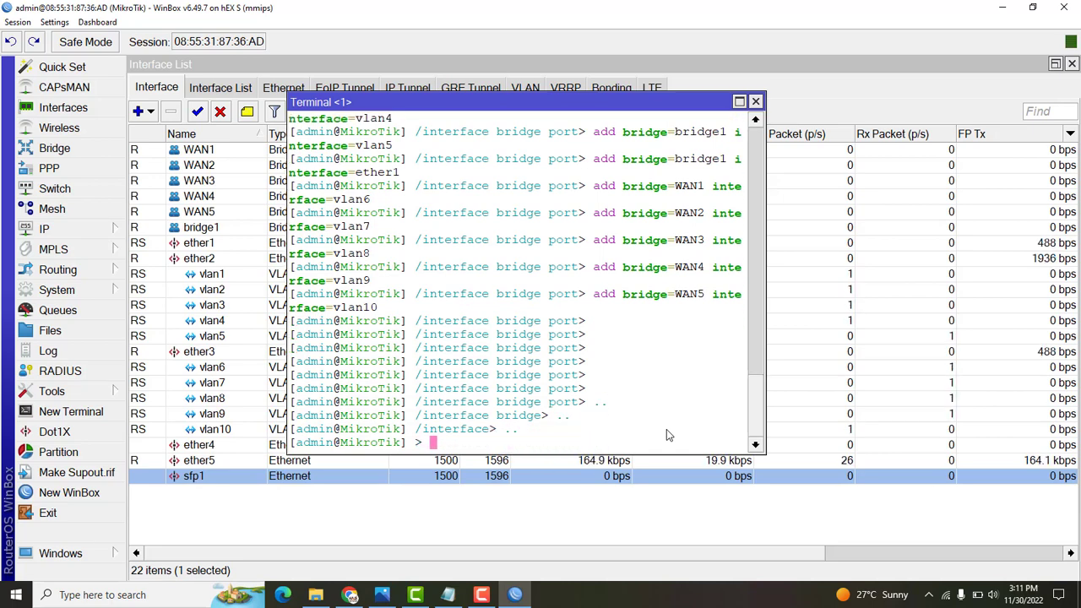
text(..)
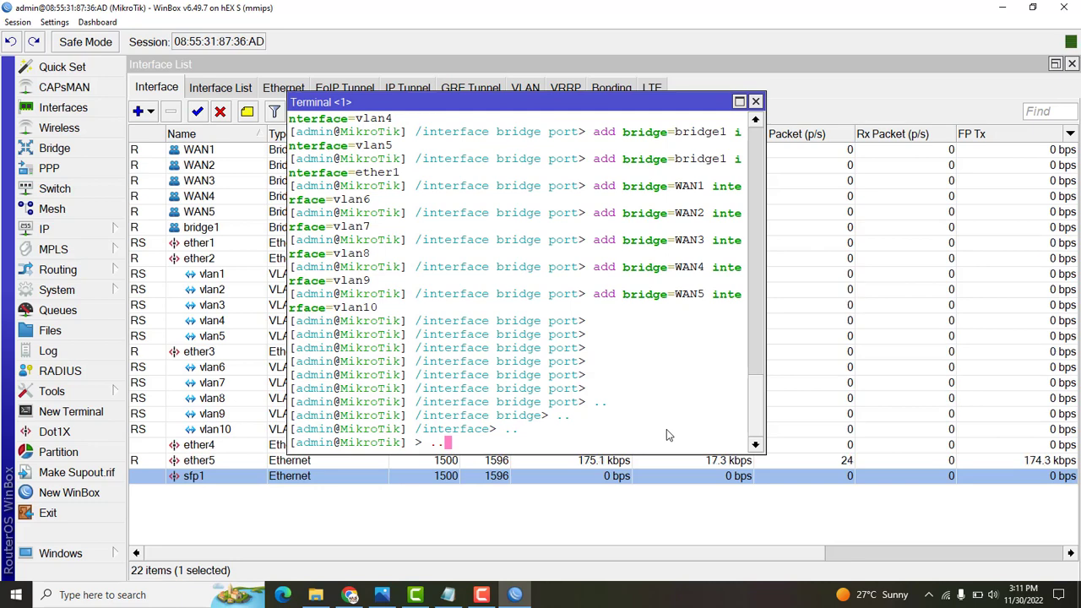
key(Return)
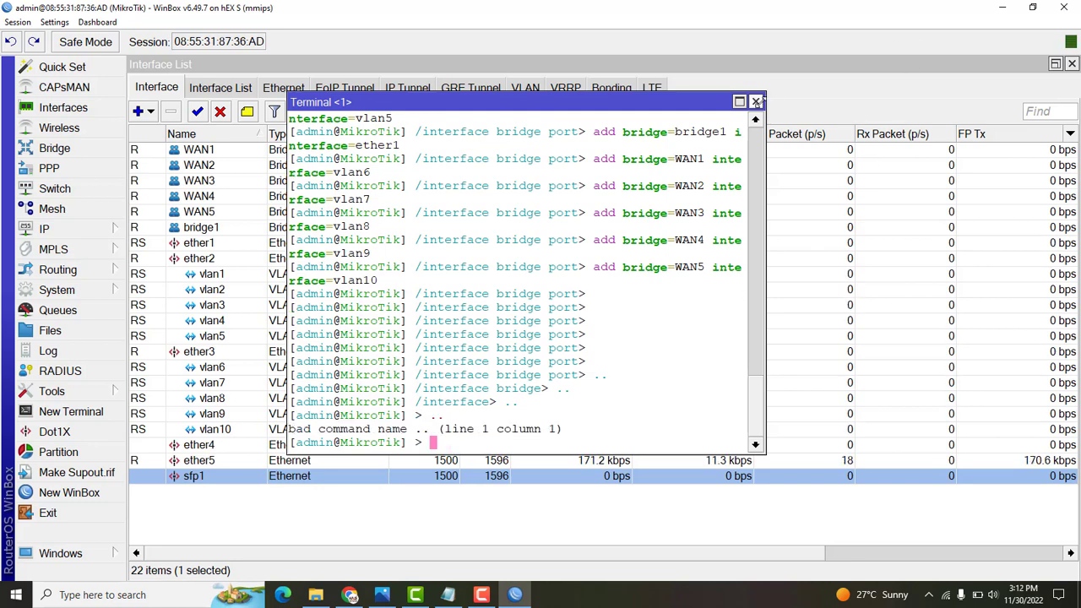
click(756, 102)
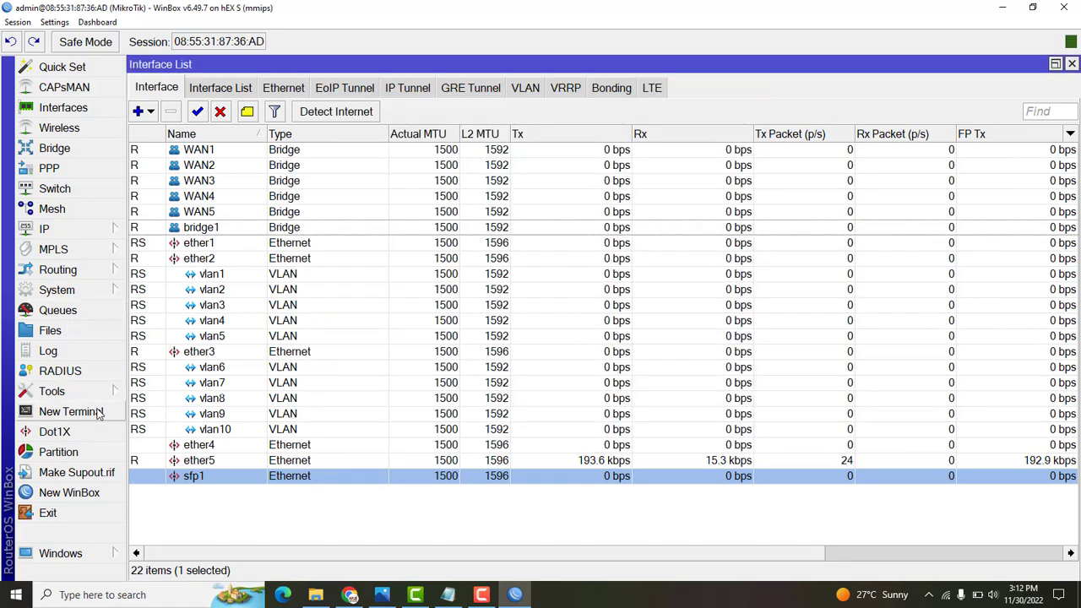
- Open a new WinBox terminal and log in as admin, then bring Notepad forward
click(96, 413)
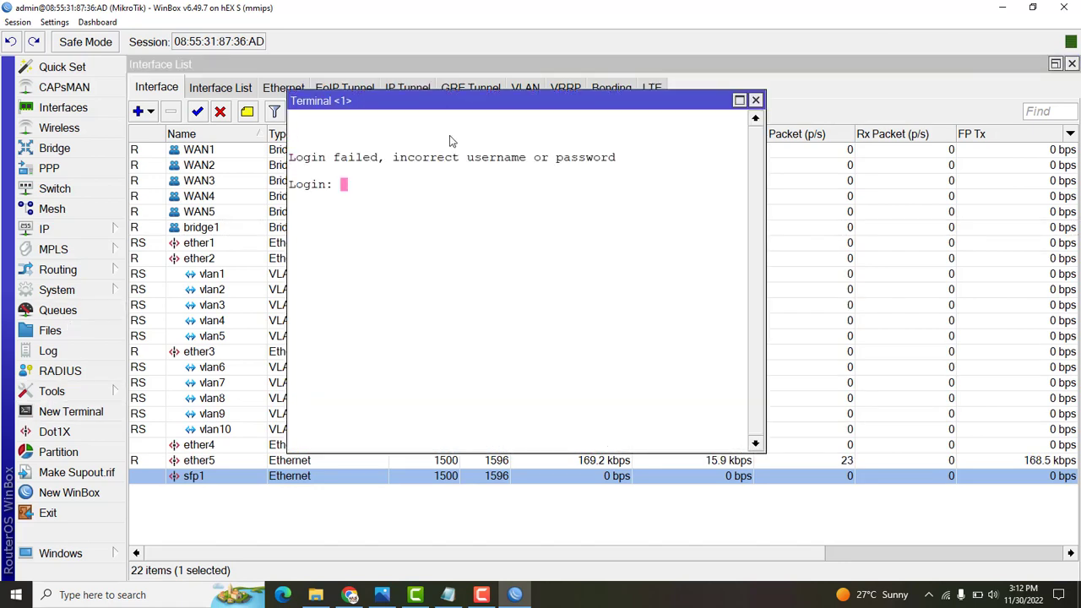
text(ADM)
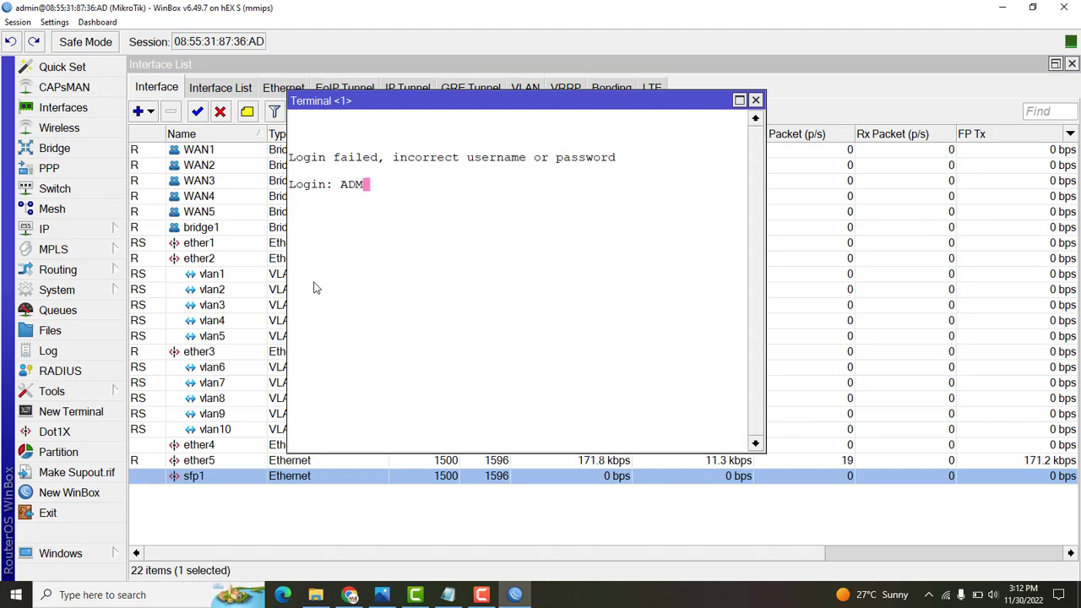
key(BackSpace)
key(BackSpace)
key(BackSpace)
text(admin)
key(Return)
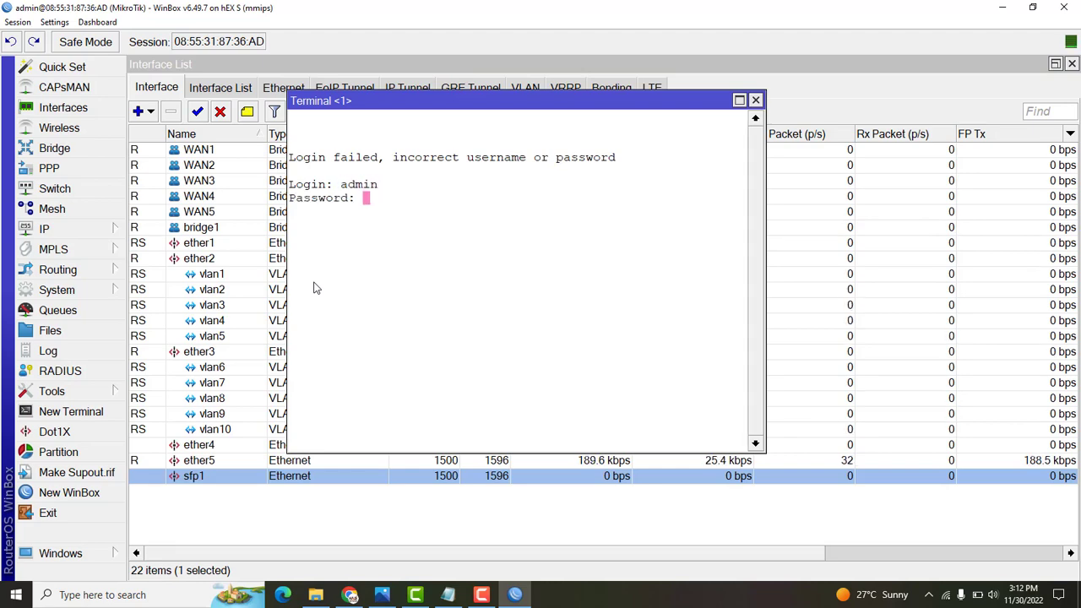
key(Return)
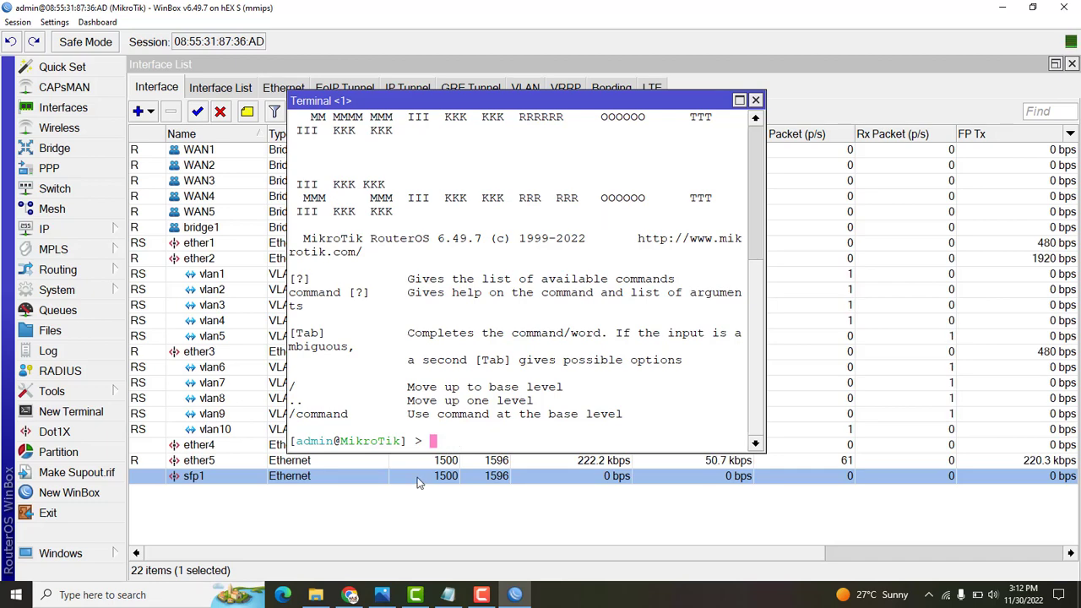
click(447, 594)
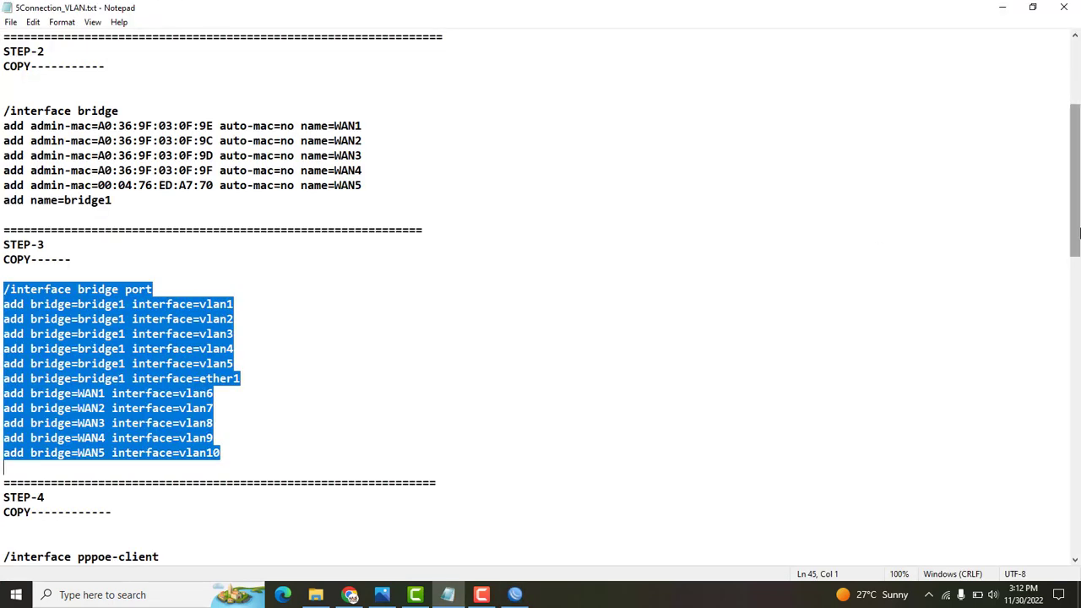
- Select the STEP-4 pppoe-client block for pppoe-out1–pppoe-out5 and ready the WinBox terminal for pasting
scroll(1077, 228, down, 5)
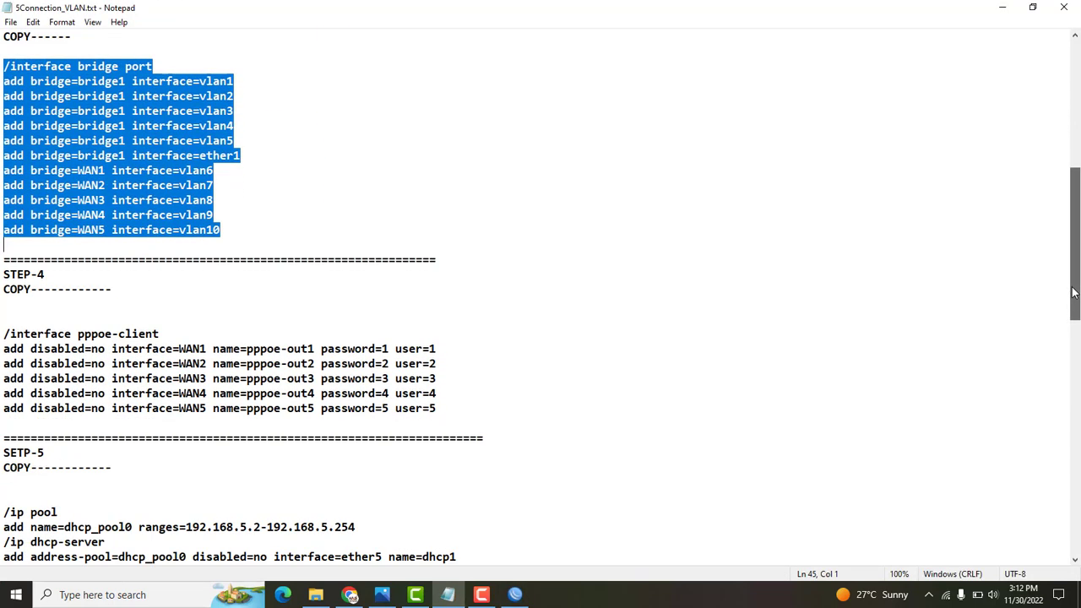
drag(4, 334, 53, 423)
right_click(45, 386)
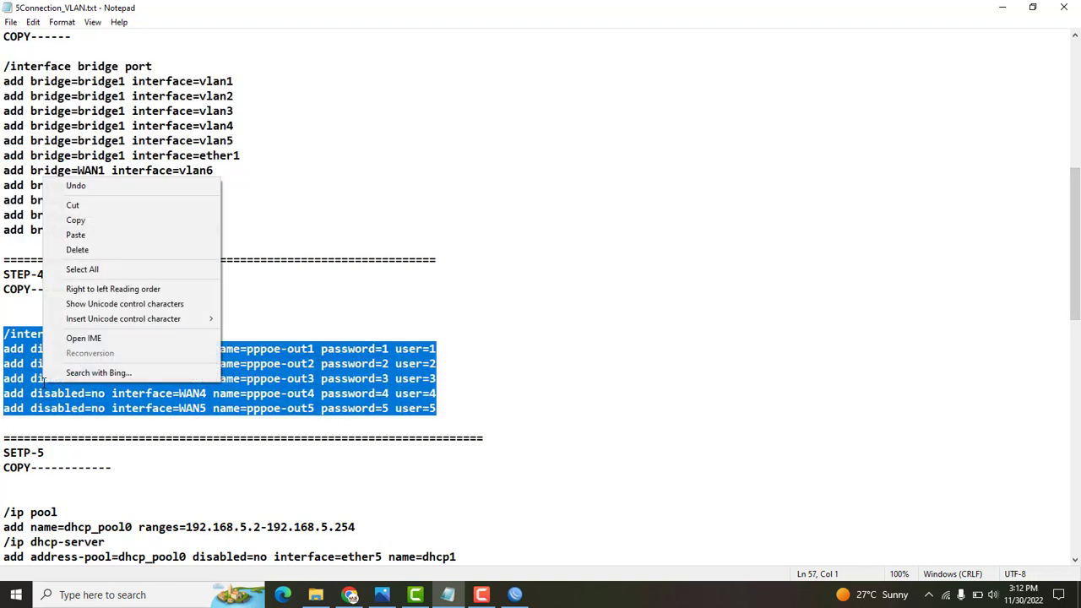
click(514, 595)
right_click(662, 419)
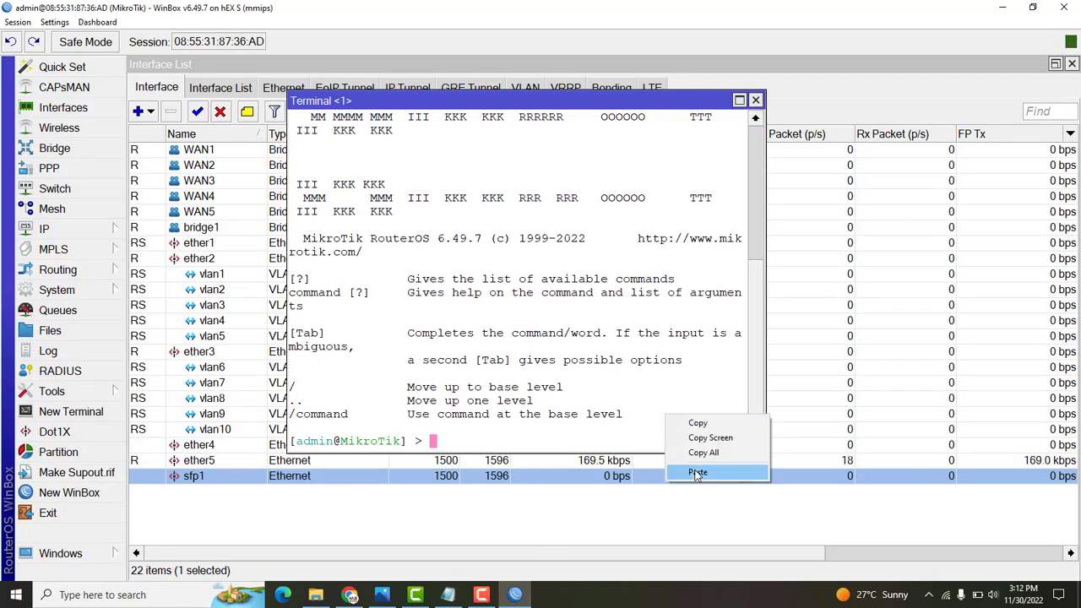
- Paste the pppoe-client commands, climb to the base prompt, and return to Notepad's STEP-5 section
click(695, 468)
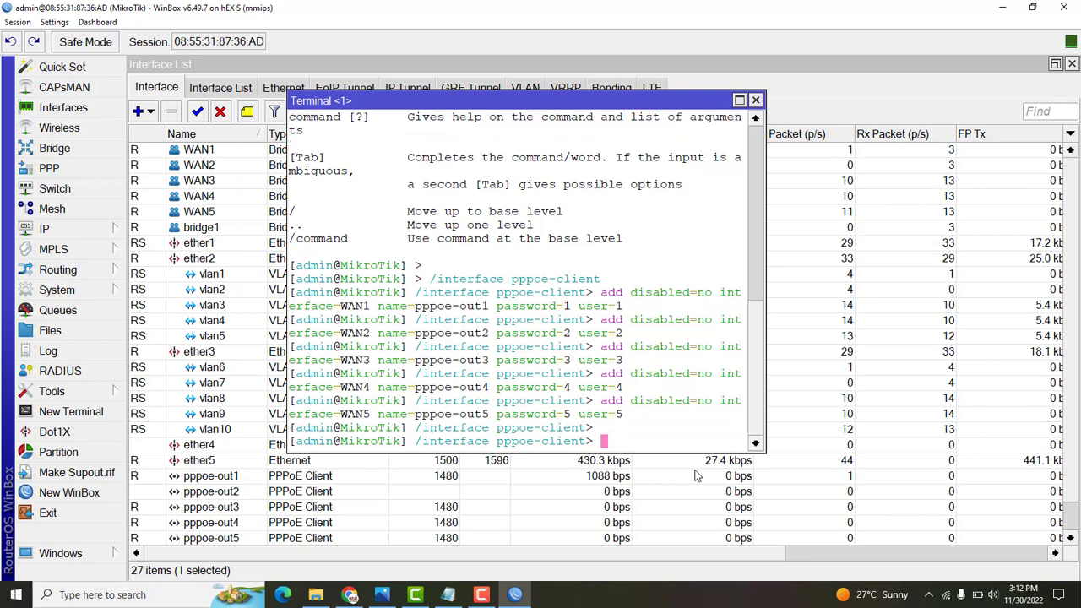
text(..)
key(Return)
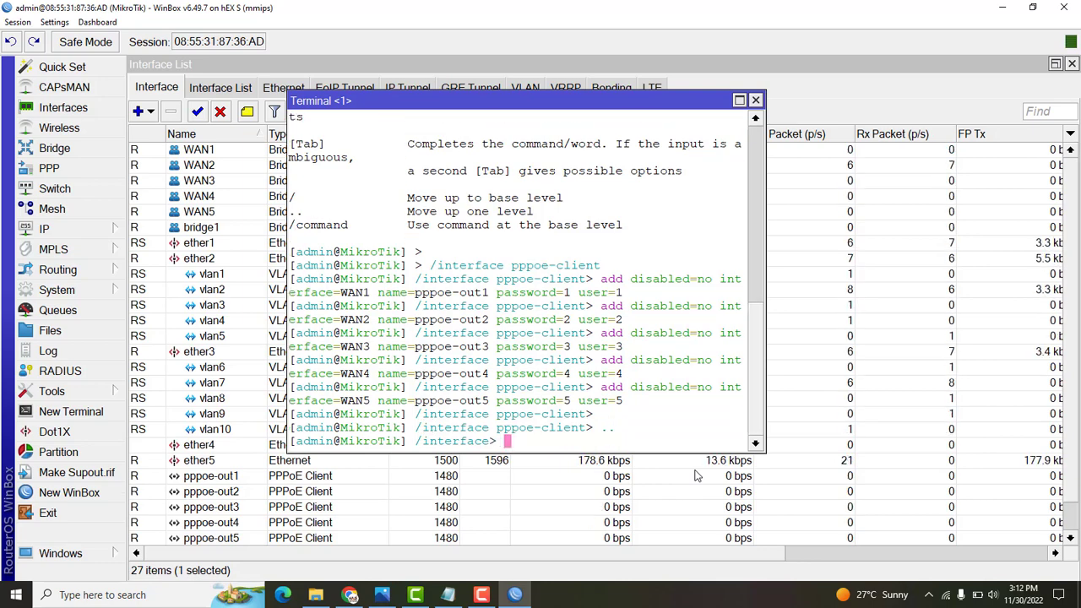
text(..)
key(Return)
text(..)
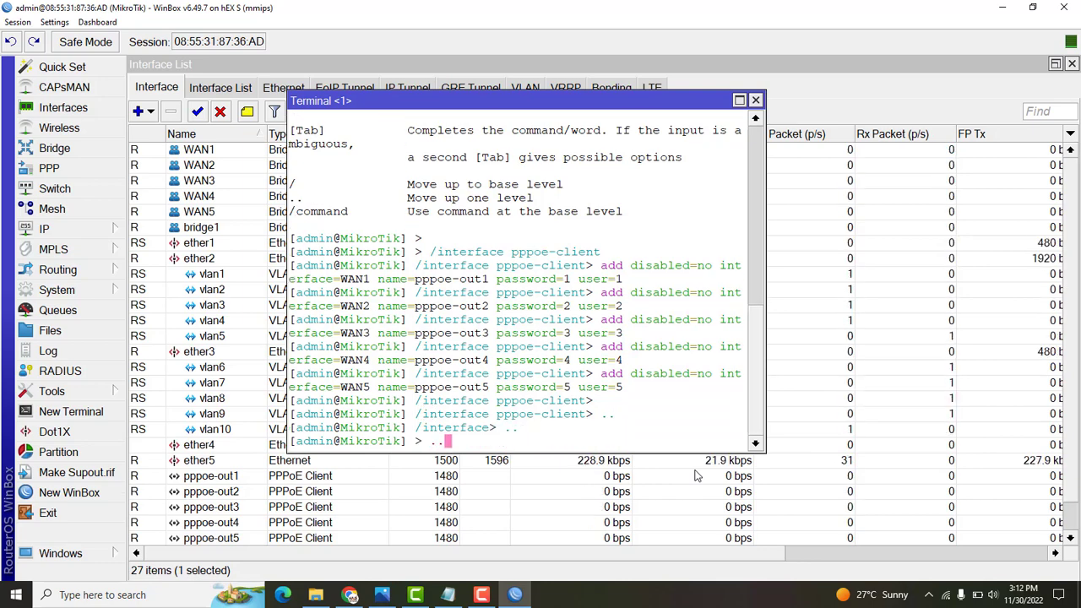
key(Return)
key(Return)
key(Return)
key(Return)
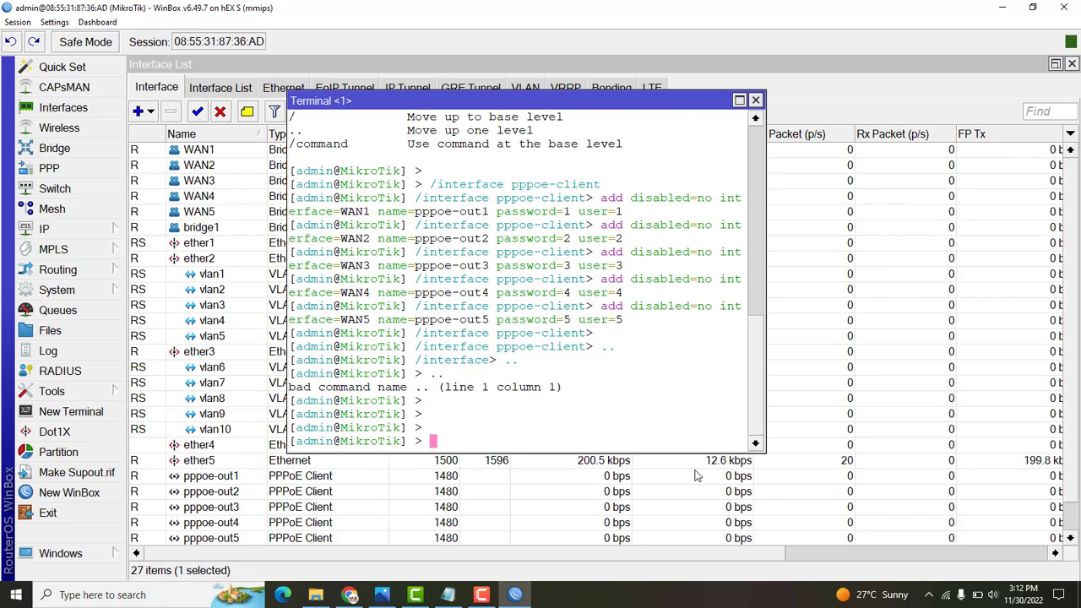
click(447, 595)
drag(1075, 245, 1074, 291)
- Delete the extra blank line under the STEP-5 heading
drag(509, 299, 181, 296)
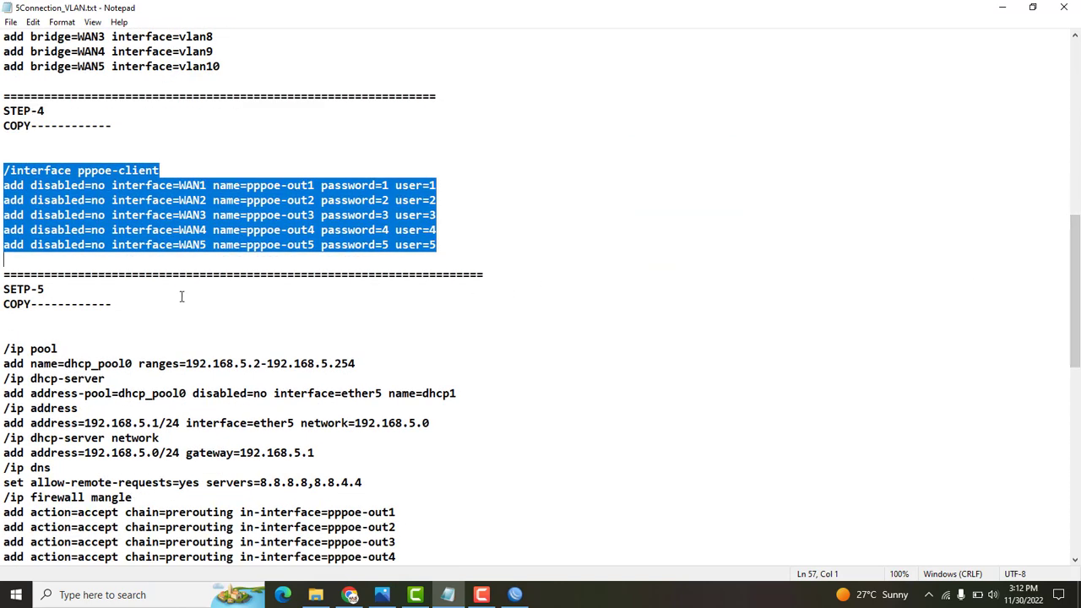
click(6, 325)
key(Delete)
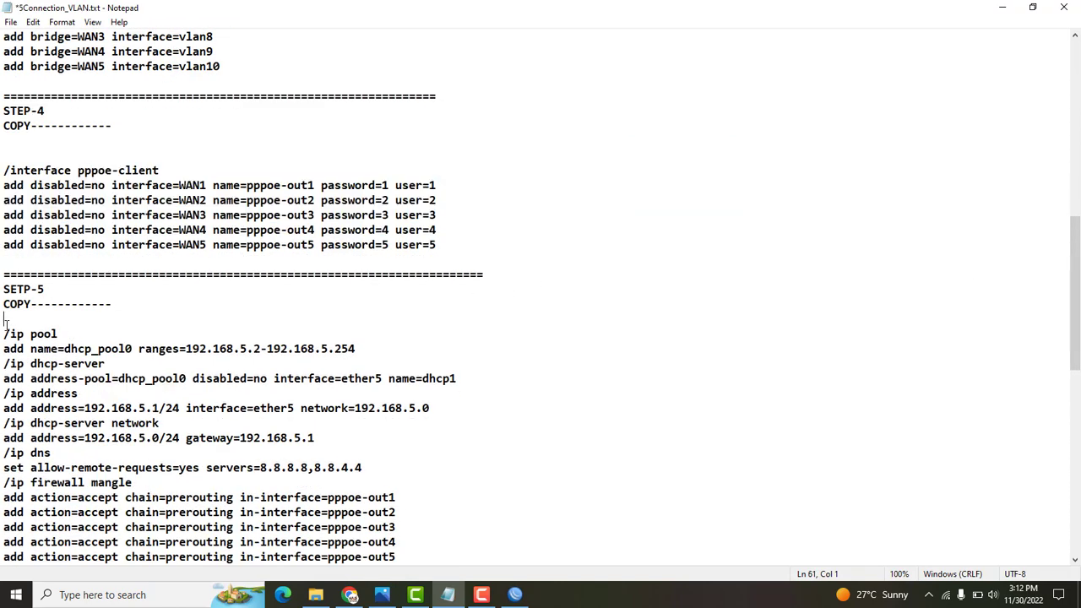
- Copy the rest of the script, from /ip pool to the final /ip route entries
drag(2, 334, 216, 520)
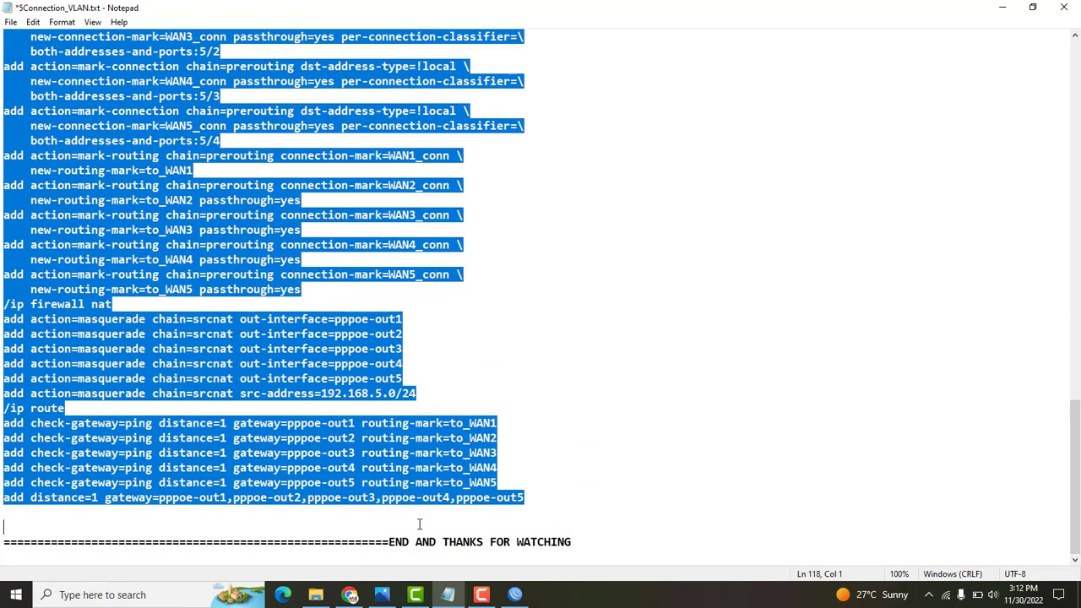
drag(418, 525, 554, 519)
right_click(87, 270)
click(136, 318)
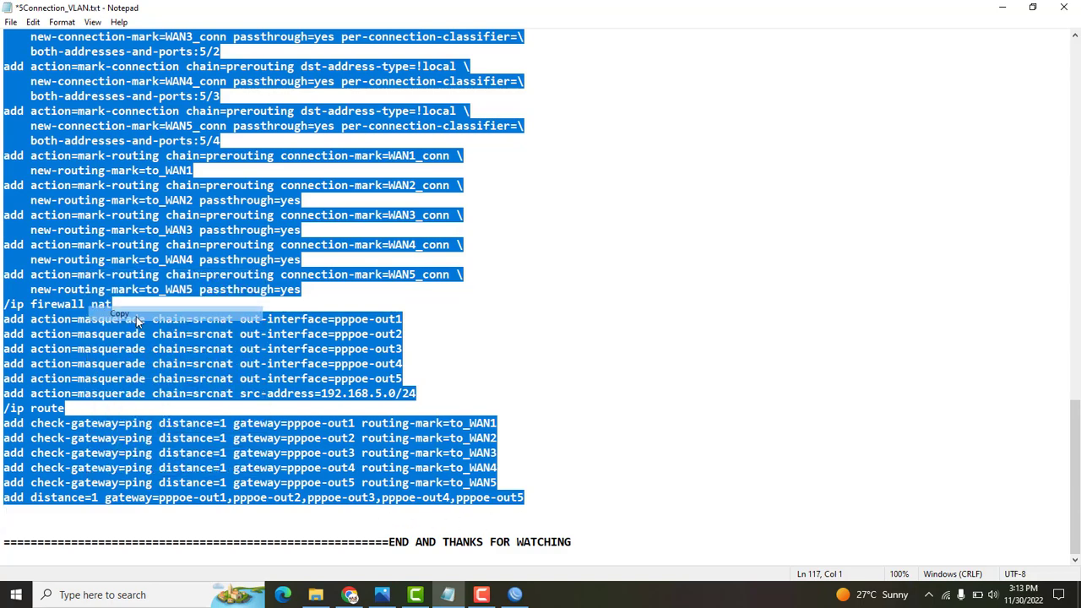
- Paste and run the STEP-5 block in the WinBox terminal, then close the terminal
click(515, 595)
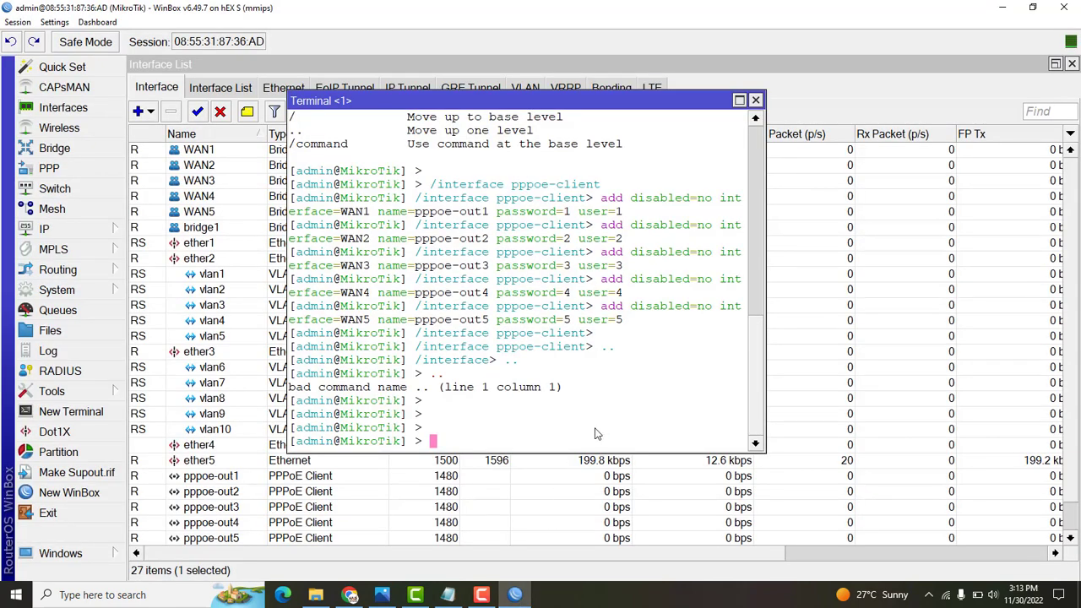
right_click(619, 401)
click(656, 451)
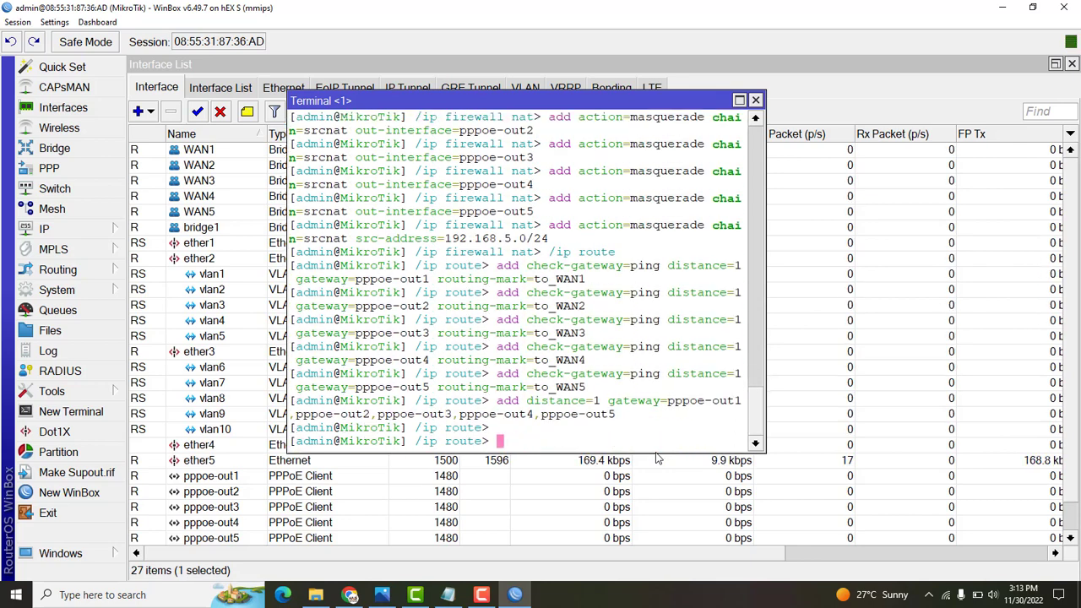
click(756, 100)
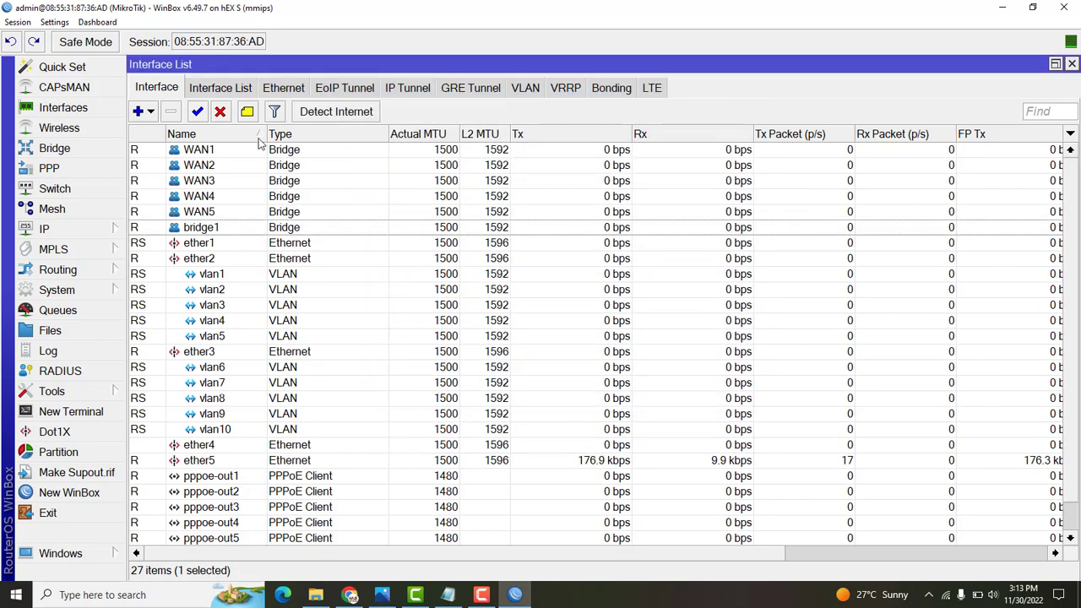
- Inspect the five PPPoE clients pppoe-out1 through pppoe-out5 in the PPP window
click(50, 169)
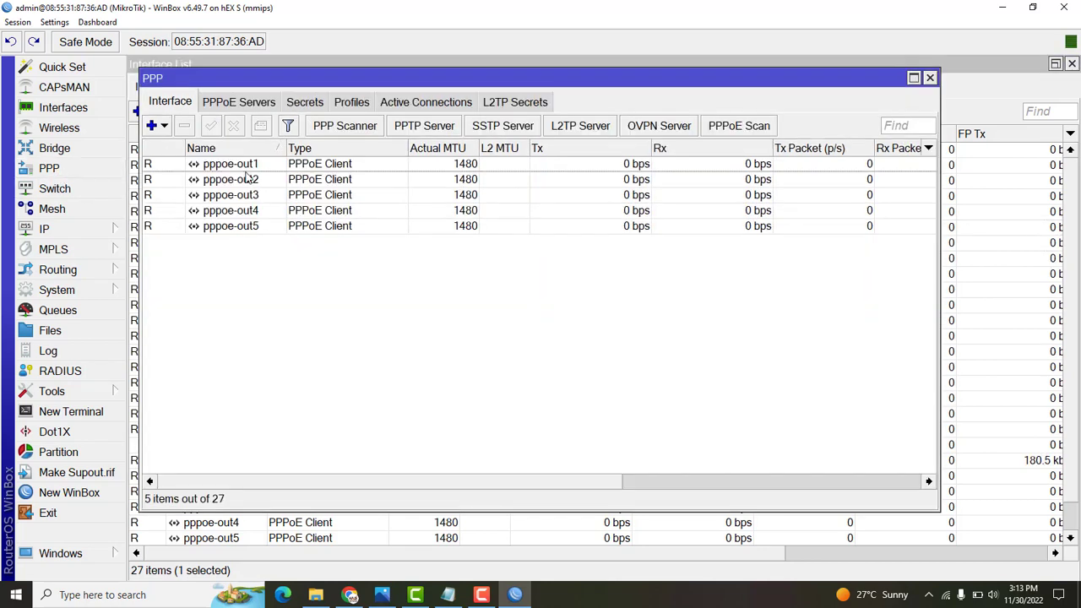
click(245, 166)
click(245, 180)
click(244, 195)
click(244, 210)
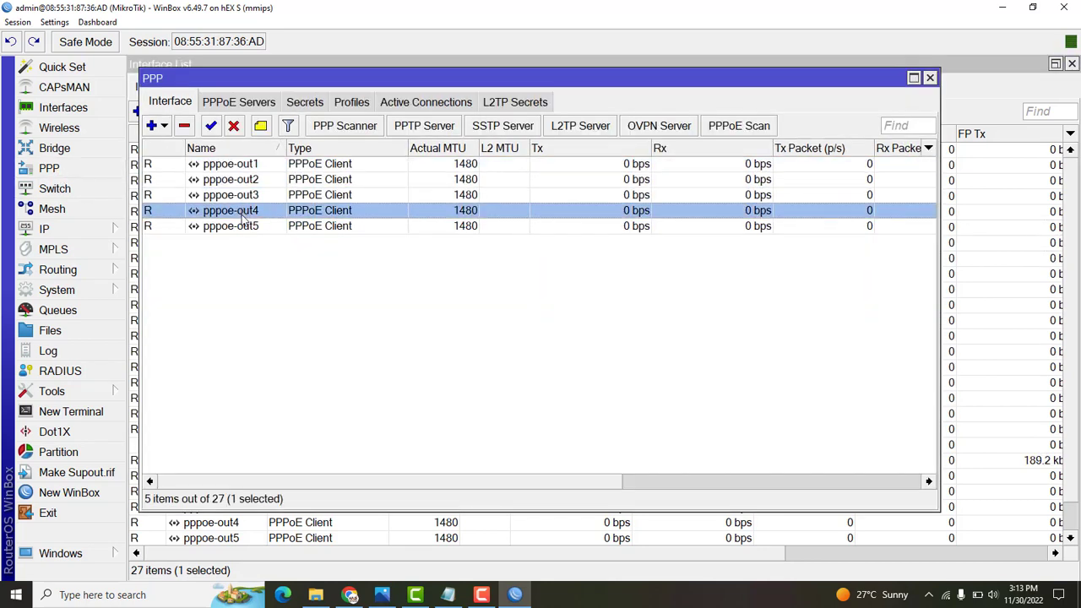
click(245, 225)
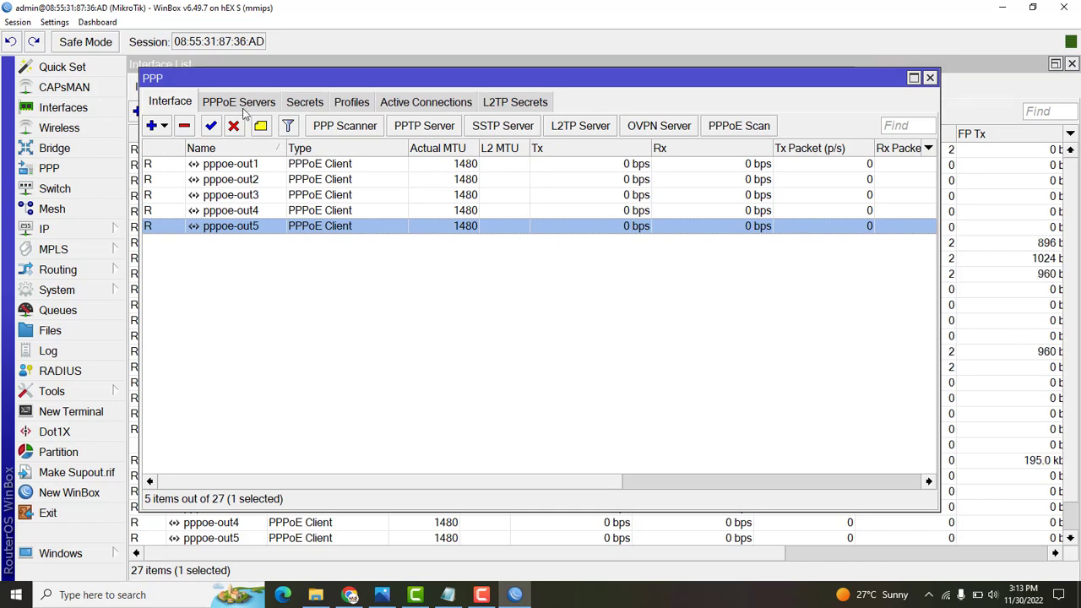
click(930, 78)
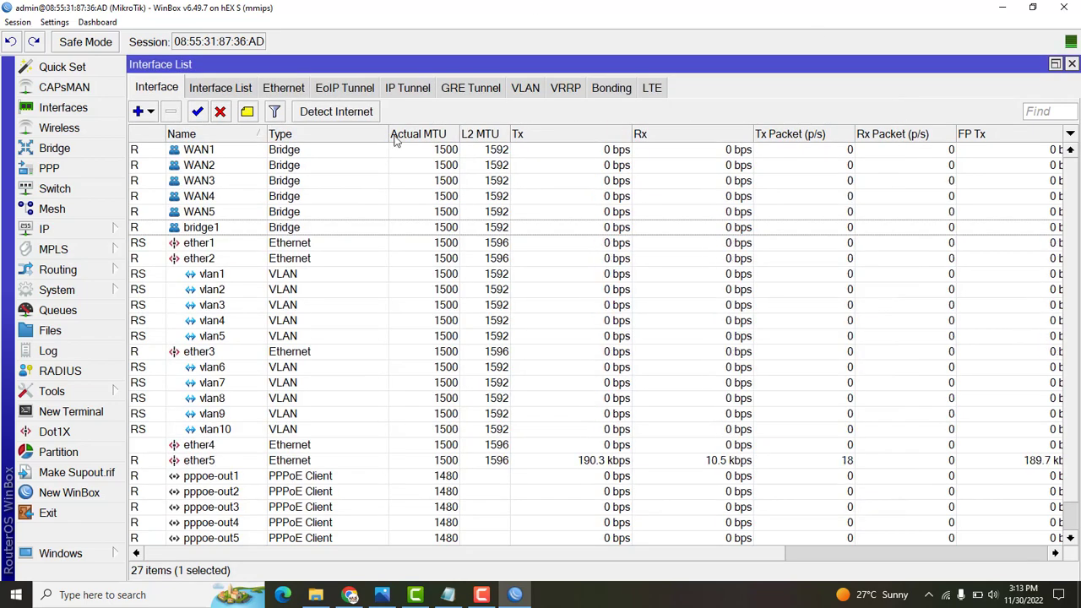
- Check the DHCP server's 192.168.5.0/24 network and the dhcp1 server instance
click(67, 229)
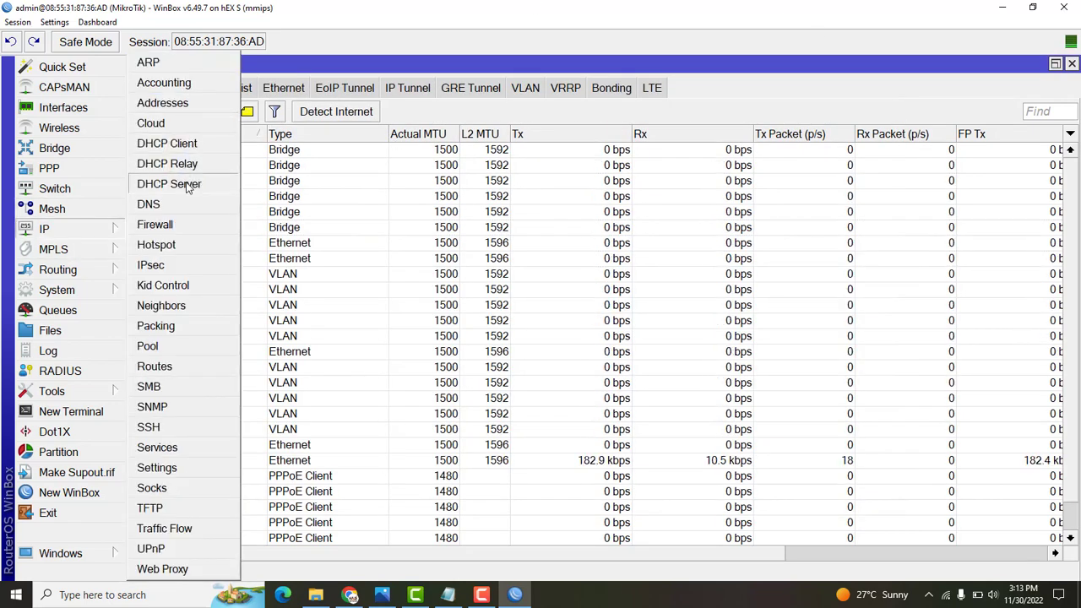
click(187, 184)
click(268, 166)
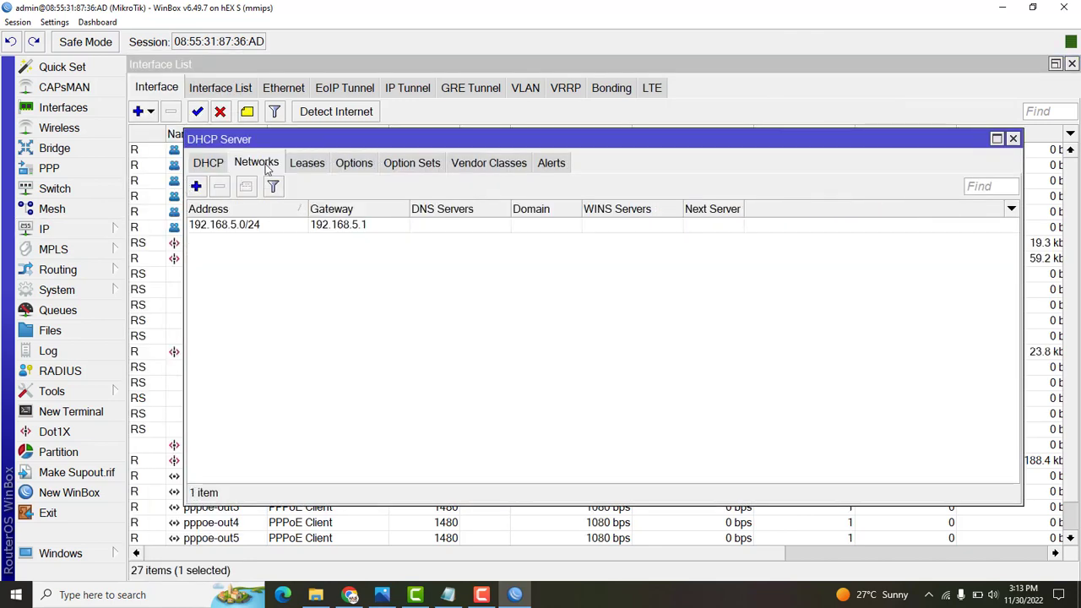
click(208, 167)
click(1012, 139)
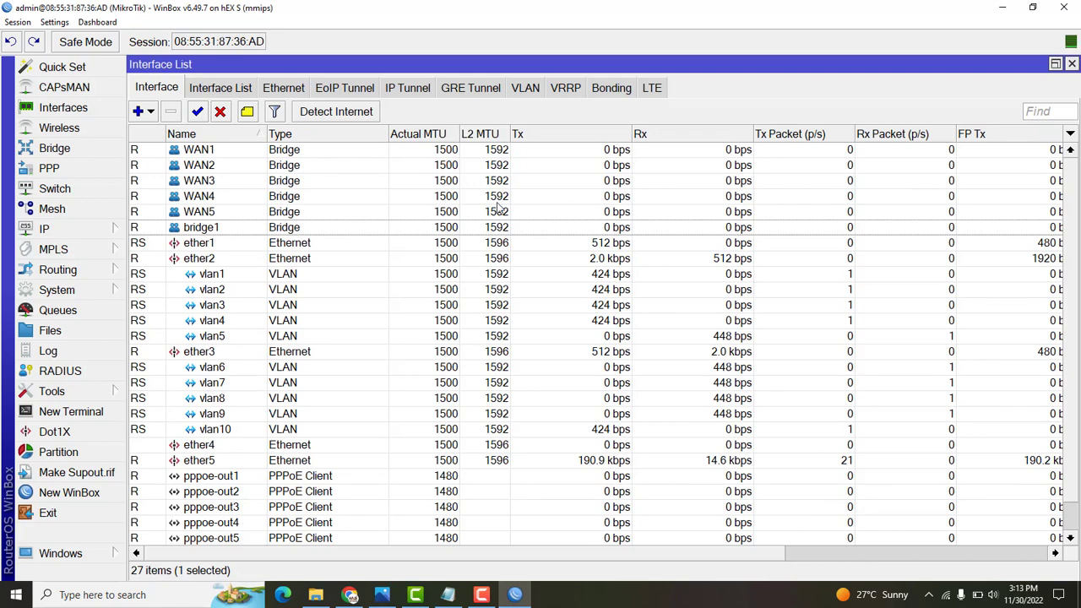
- Open the PPP window and the IP > Firewall settings
click(74, 172)
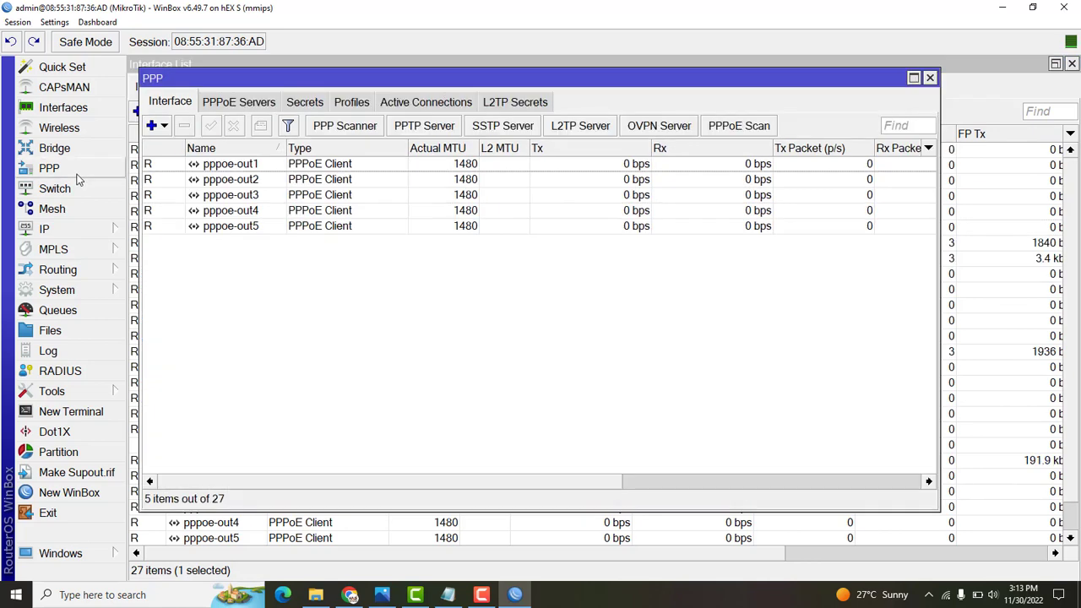
click(83, 233)
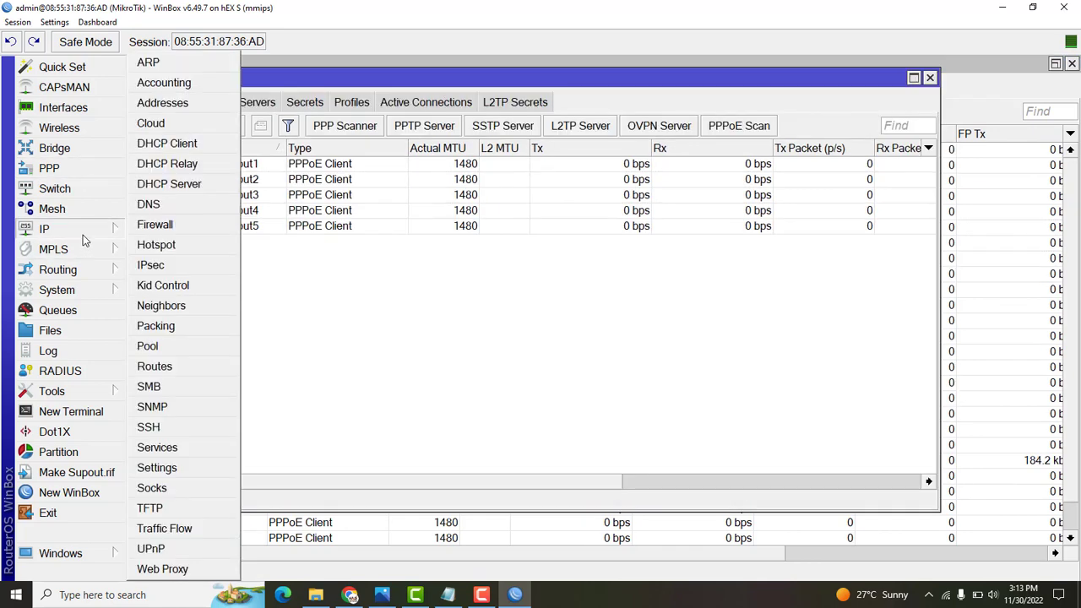
click(172, 227)
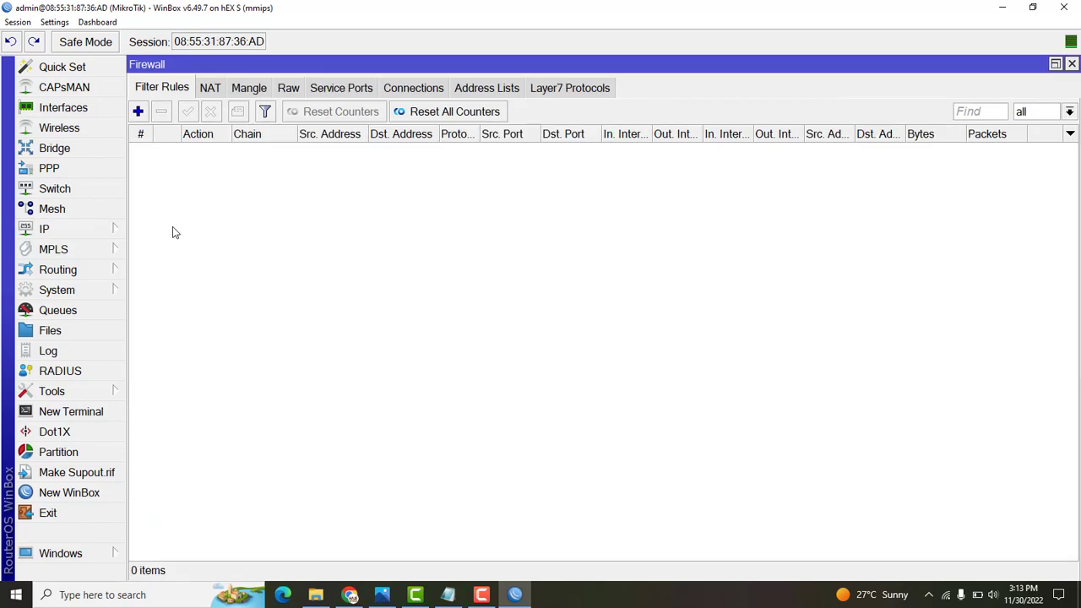
- Review the NAT and mangle rules and the route list, then close the Route List, Firewall and PPP windows
click(212, 88)
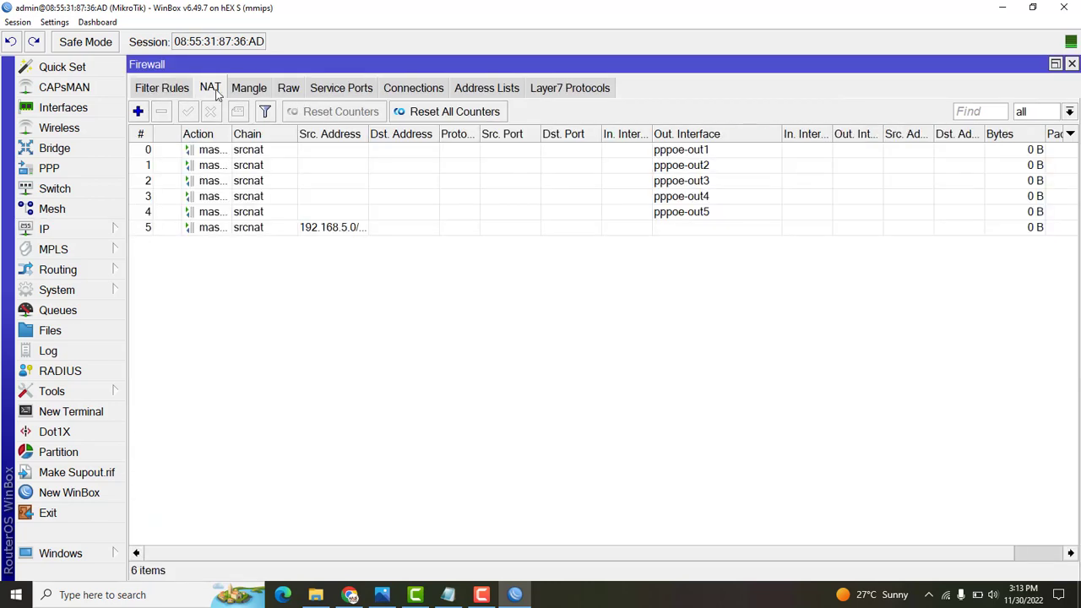
click(262, 91)
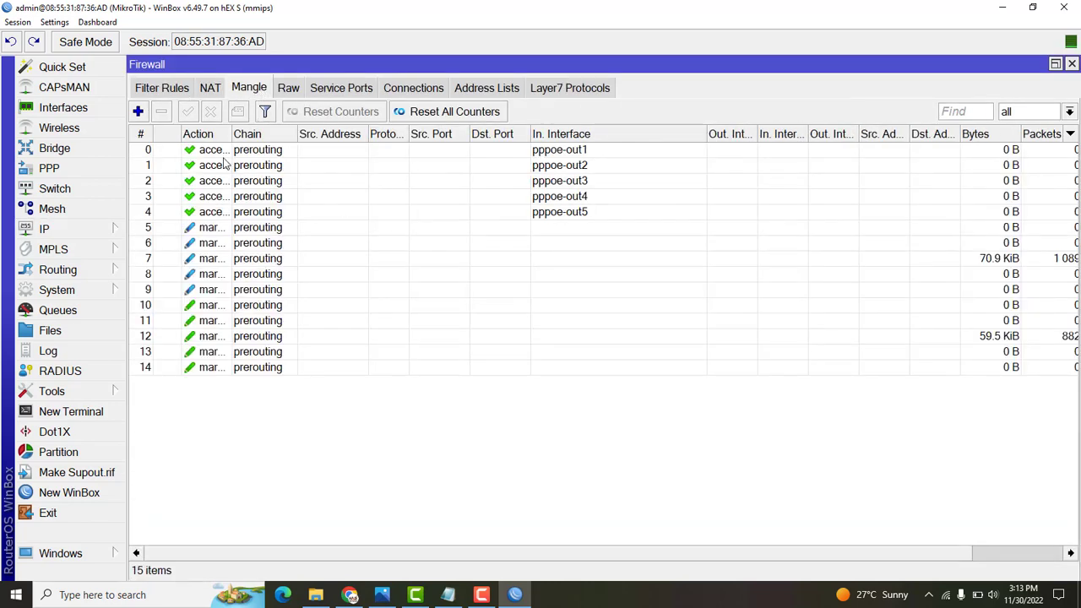
click(73, 230)
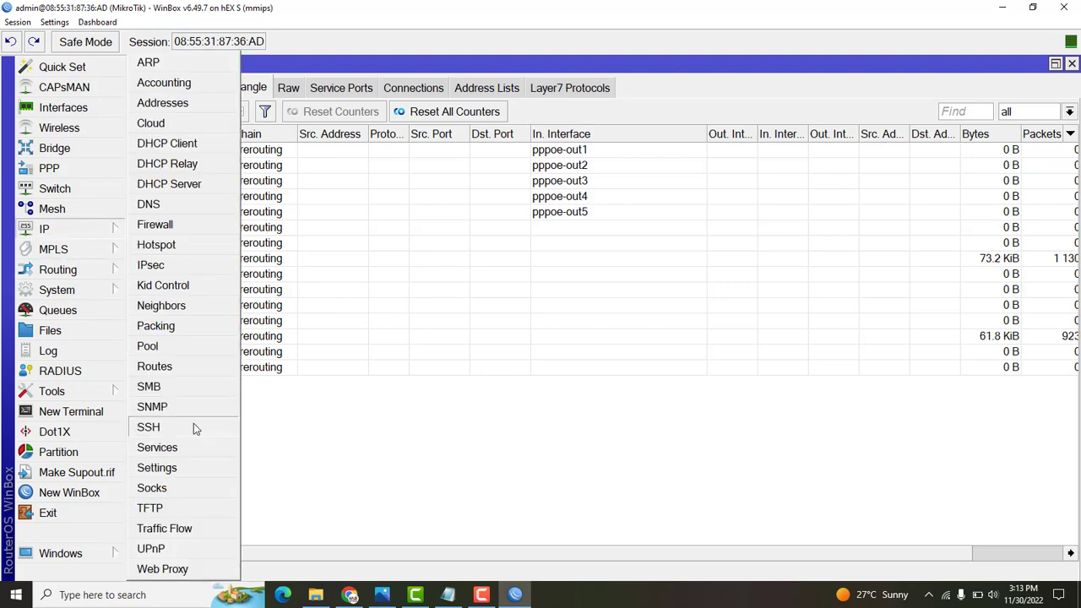
click(176, 367)
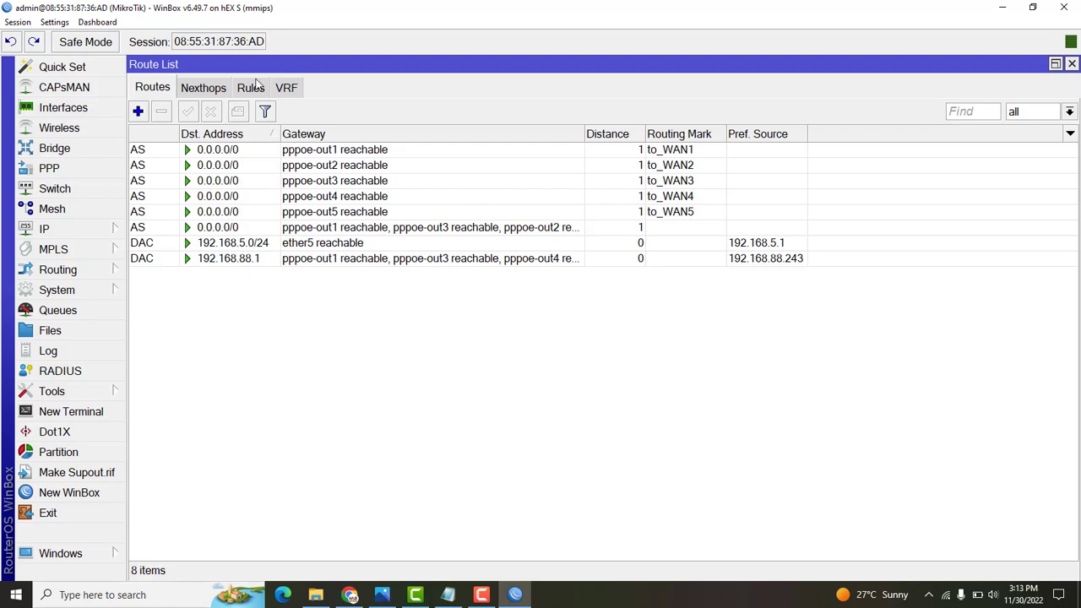
click(1072, 65)
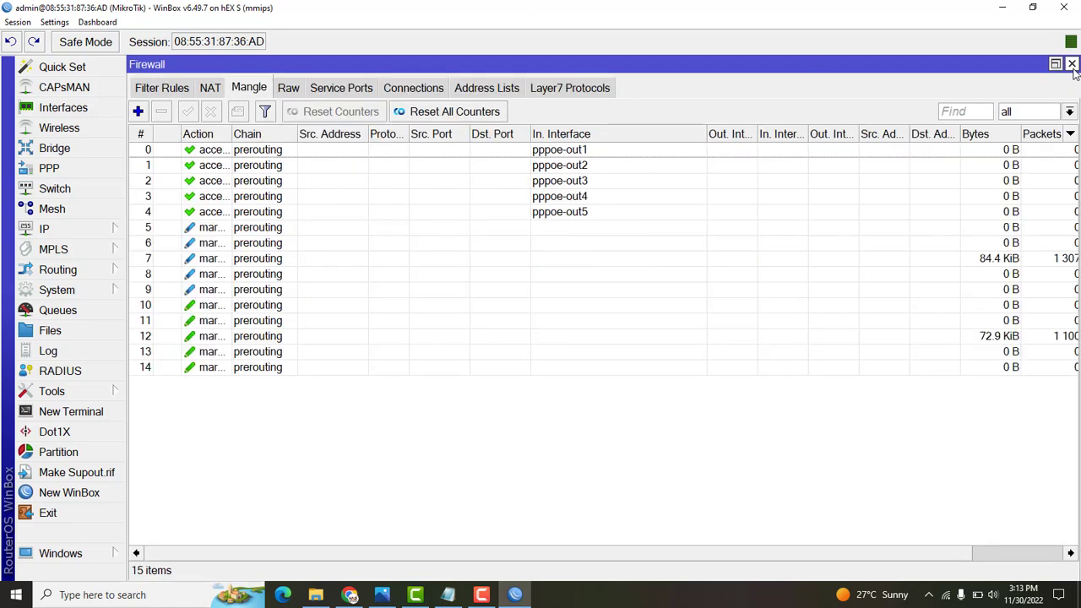
click(1072, 66)
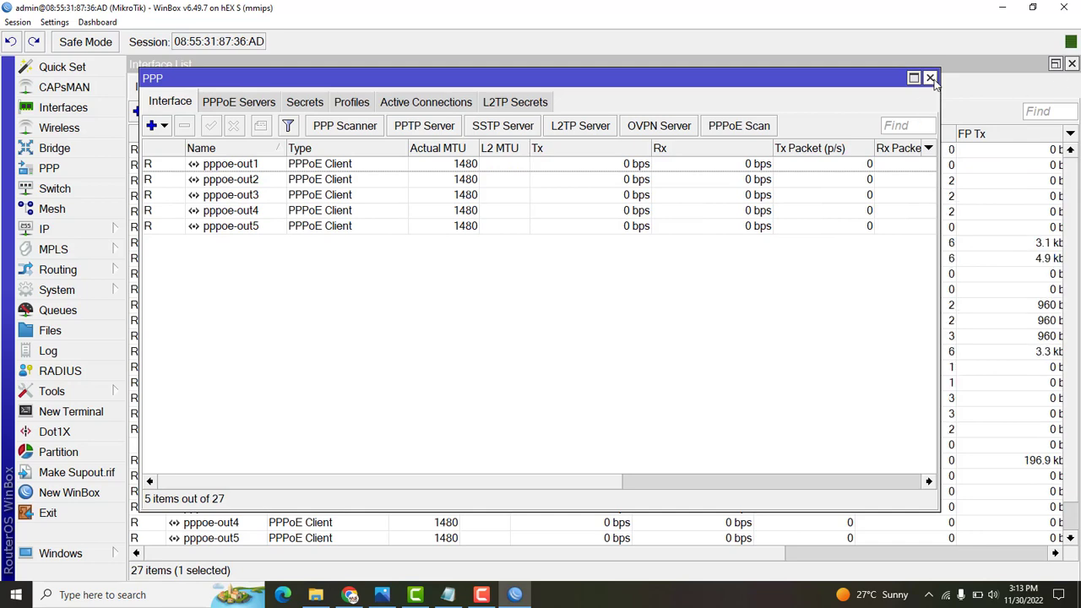
click(929, 78)
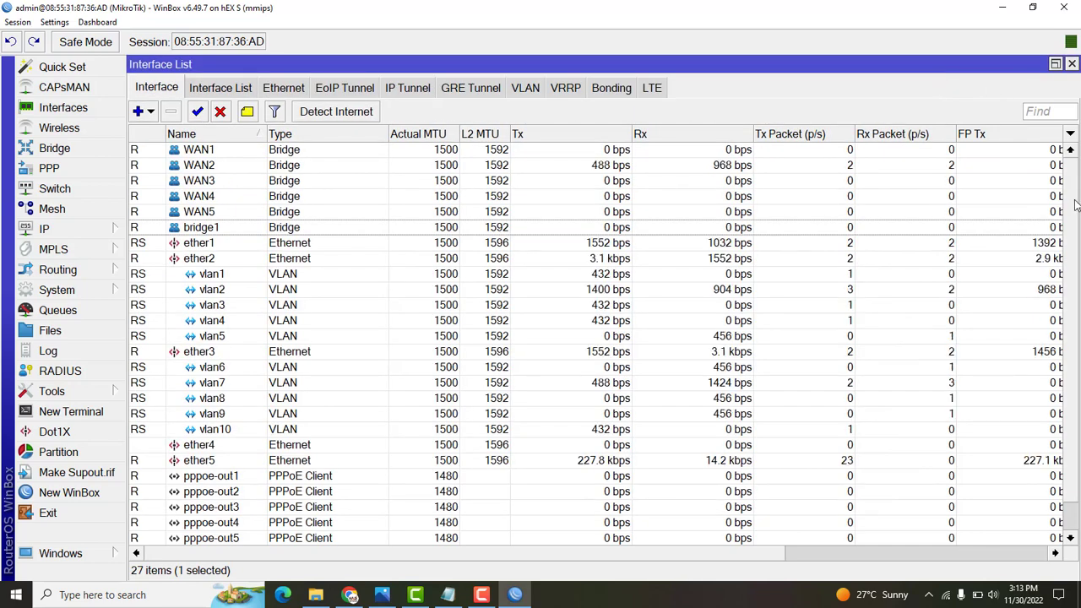
- Filter the interface list to VLANs and inspect vlan1 and vlan10
click(525, 90)
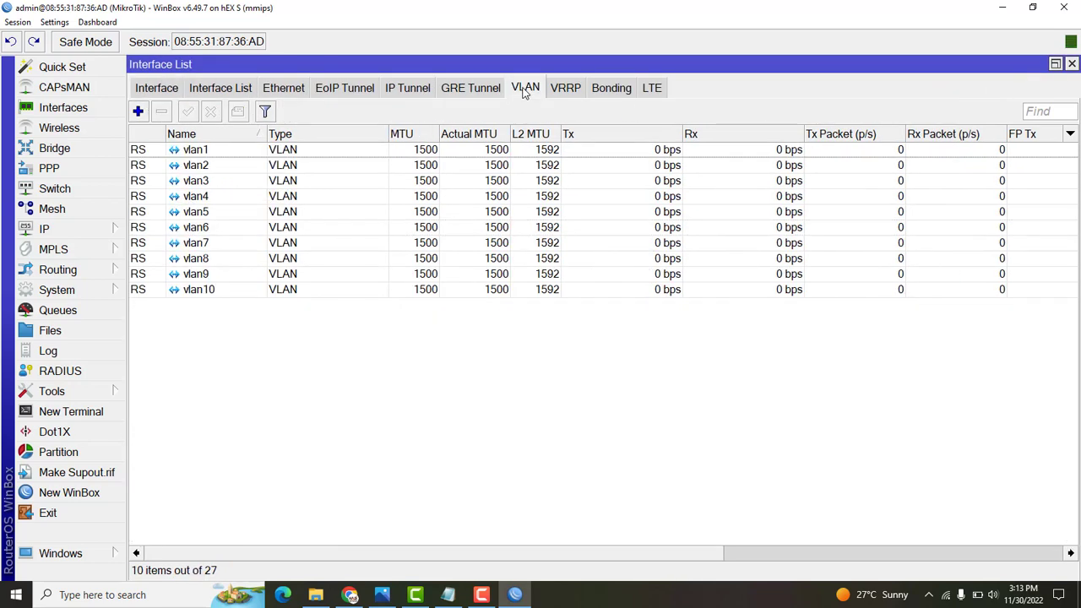
click(210, 156)
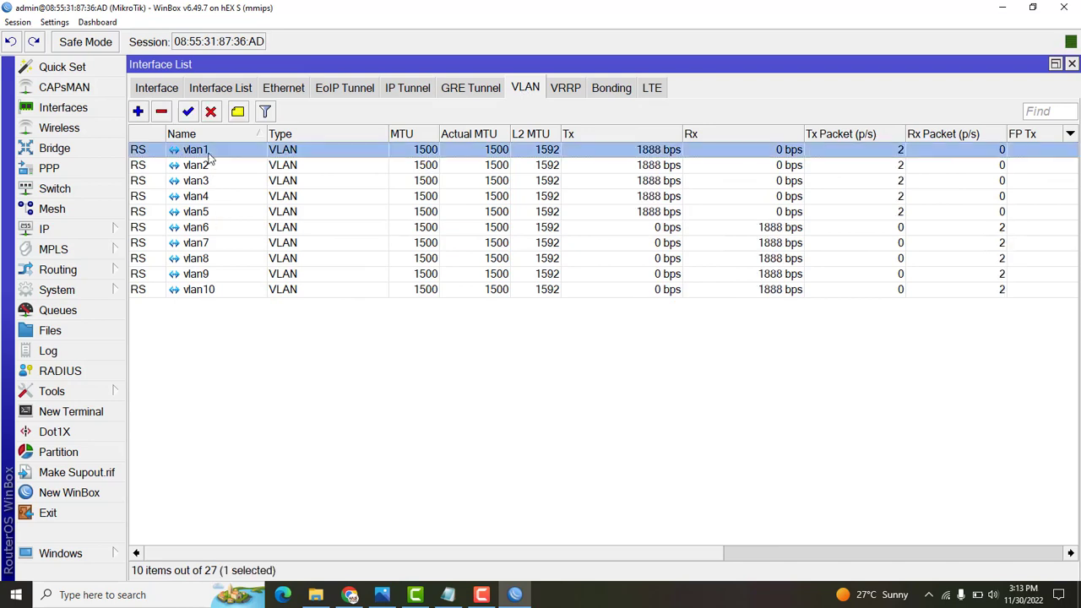
click(197, 291)
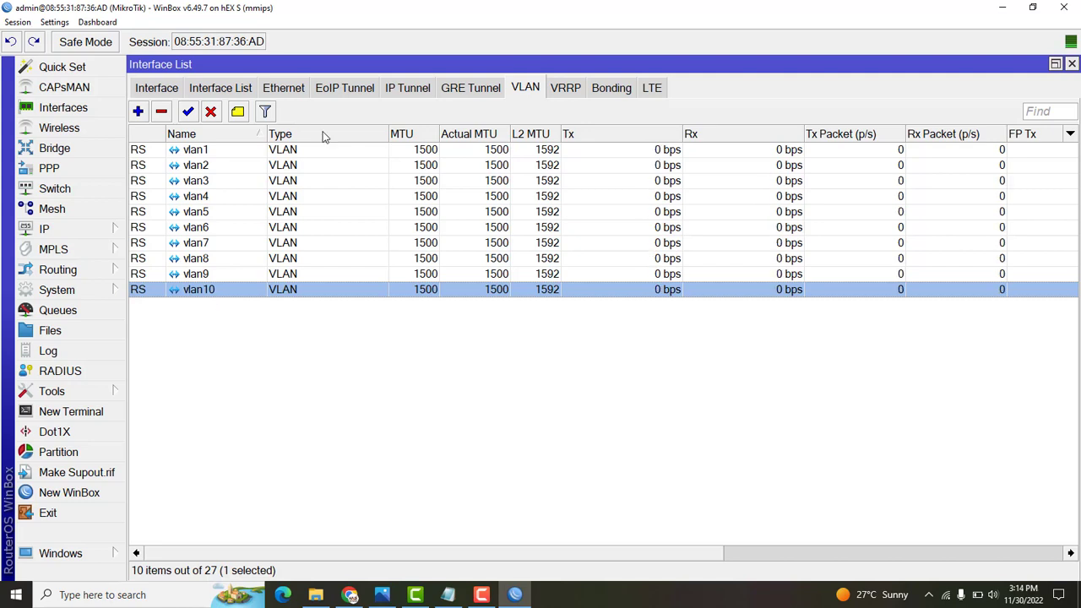
- Check the bridge ports for vlan1, vlan9 and vlan10 and the WAN1 and WAN5 bridges, then close Bridge
click(68, 152)
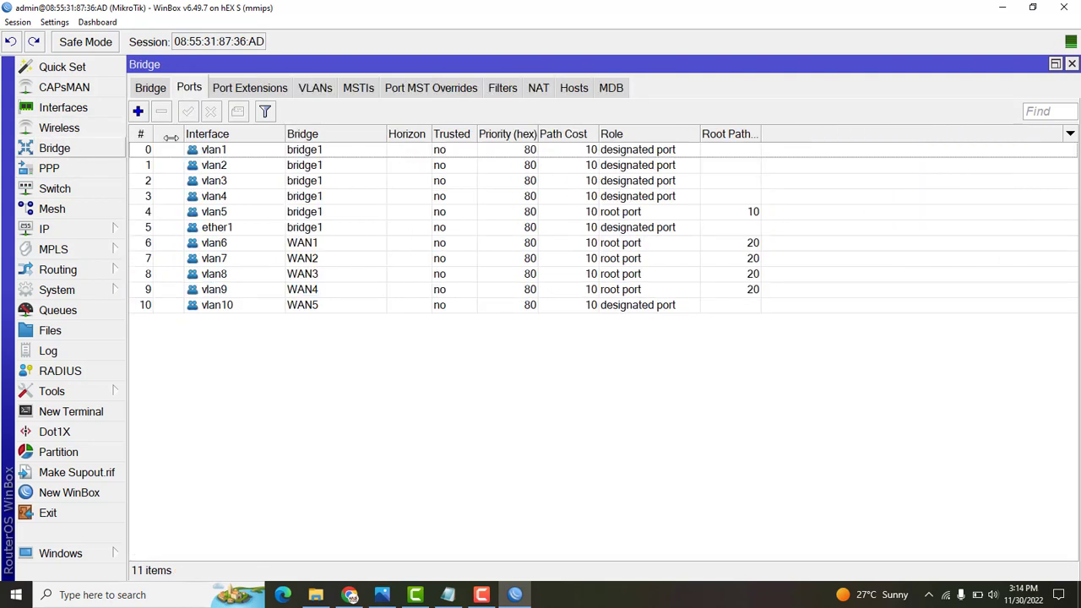
click(226, 152)
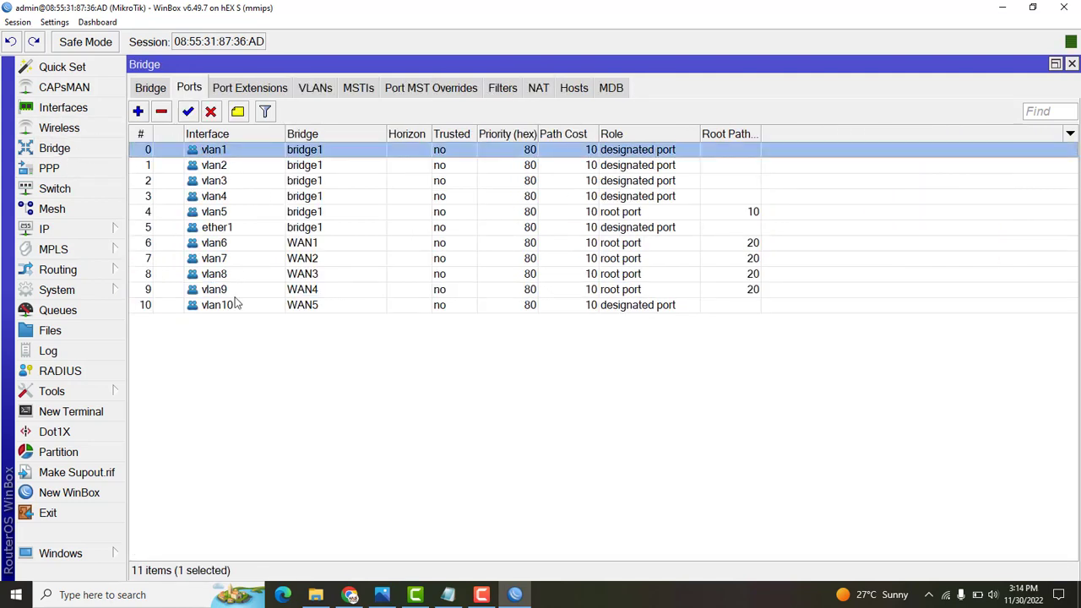
click(237, 295)
click(237, 307)
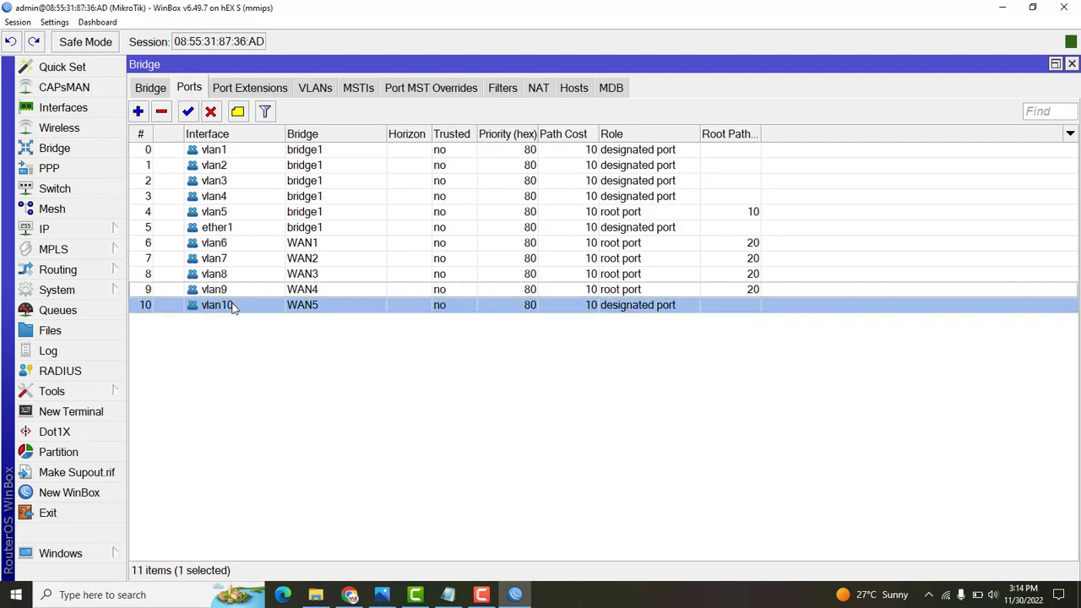
click(152, 87)
click(216, 151)
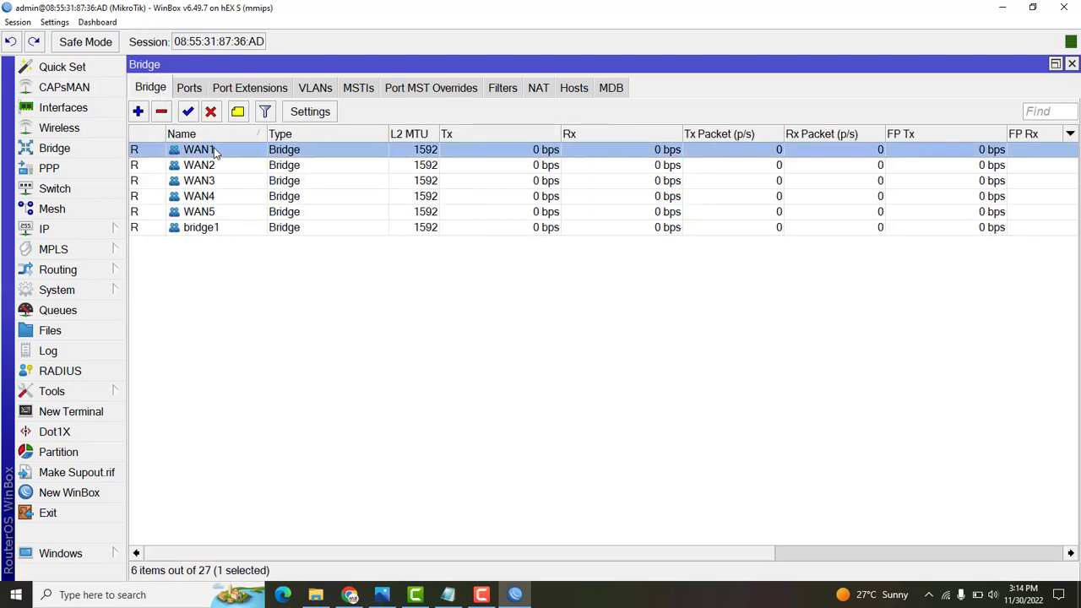
click(221, 216)
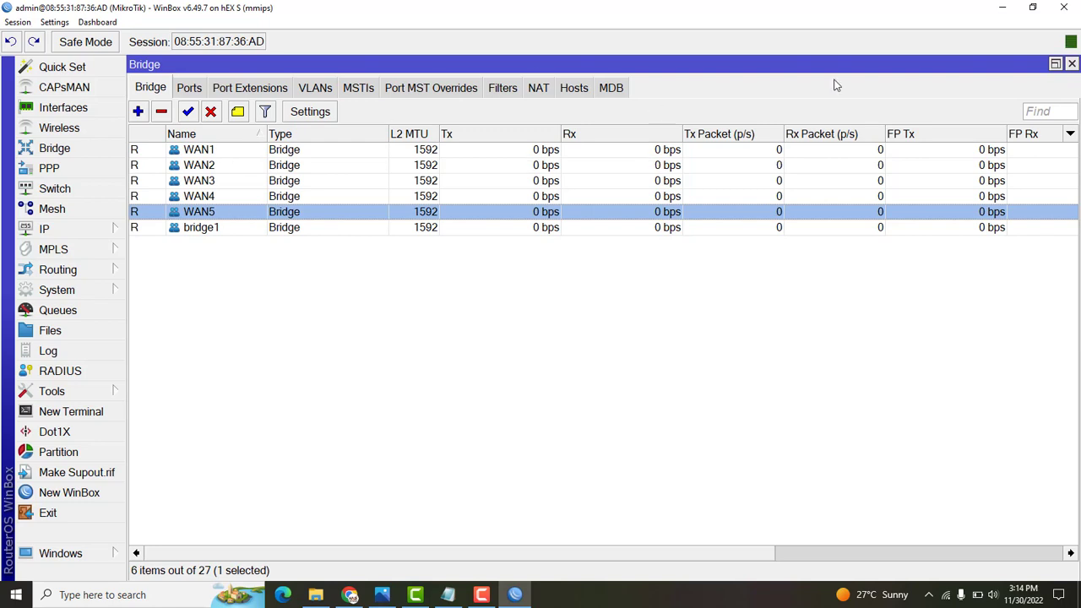
click(1071, 66)
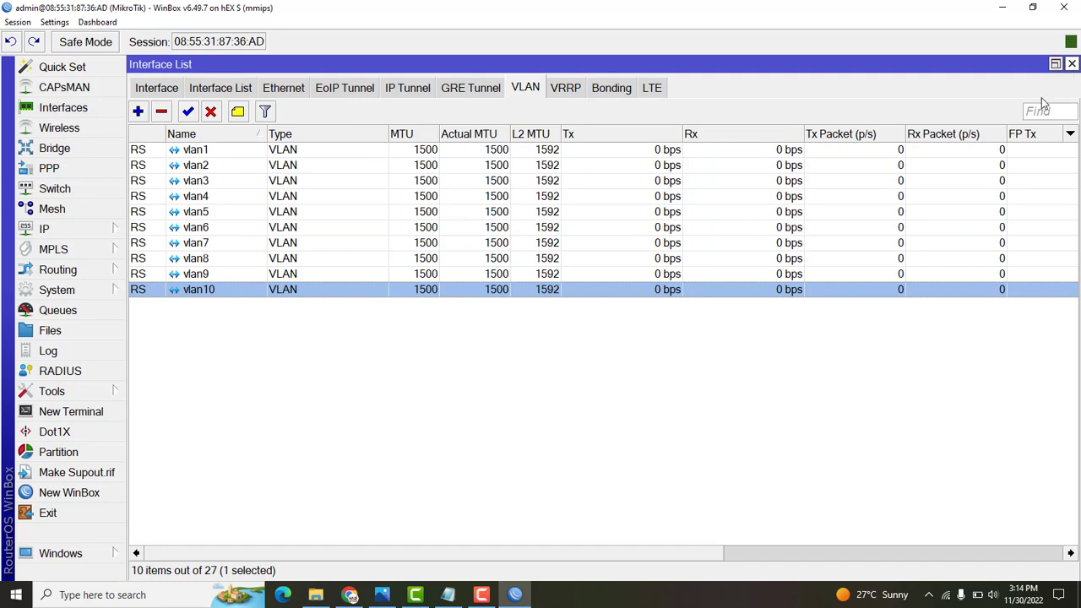
click(946, 595)
- Disable and then re-enable the Ethernet adapter from Network Connections so it reconnects
right_click(947, 595)
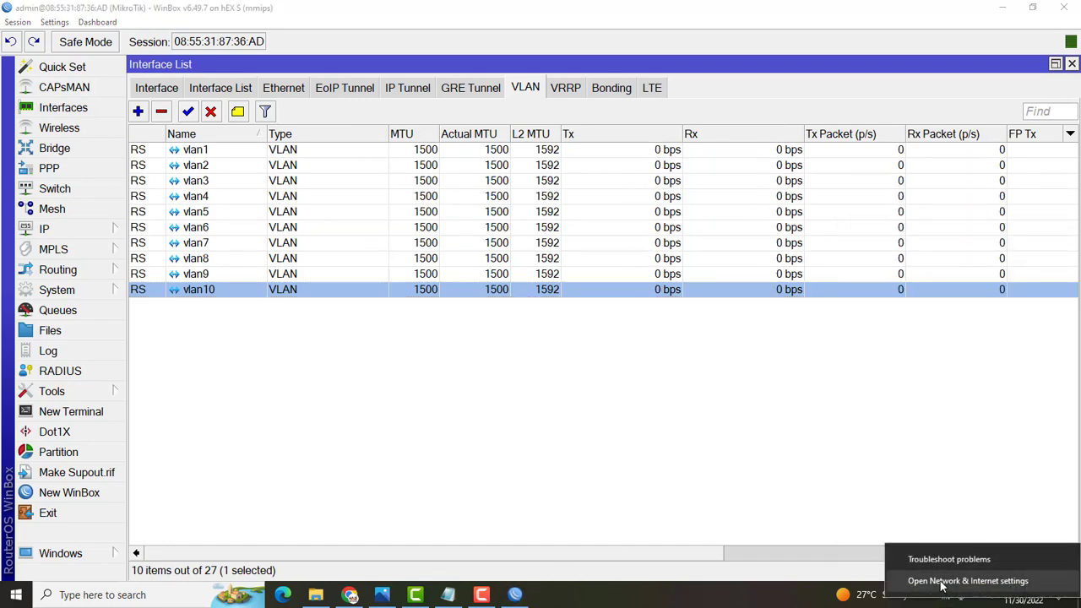
click(916, 581)
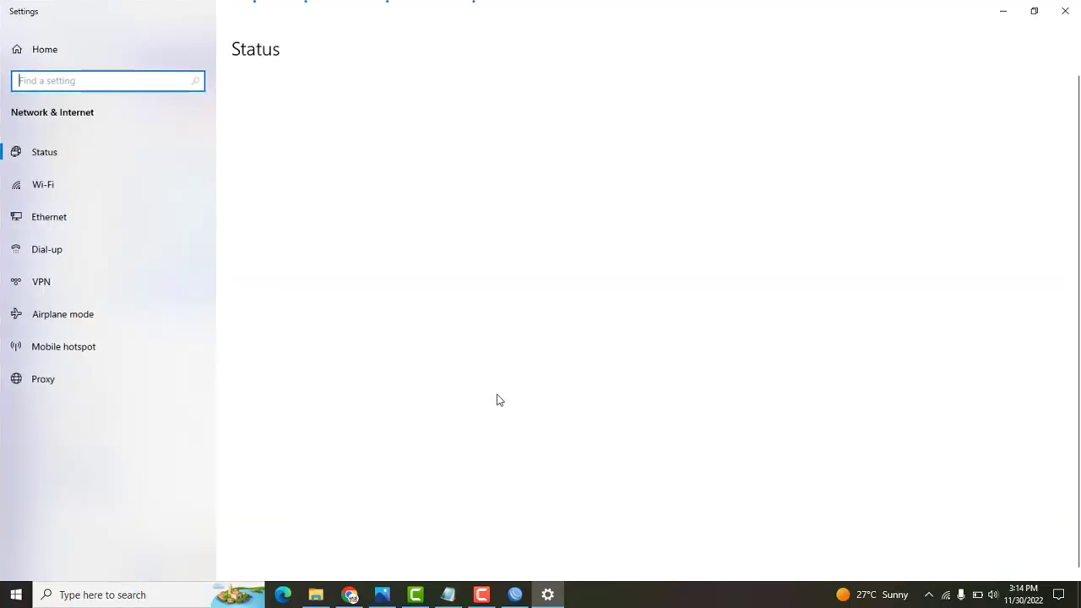
click(328, 488)
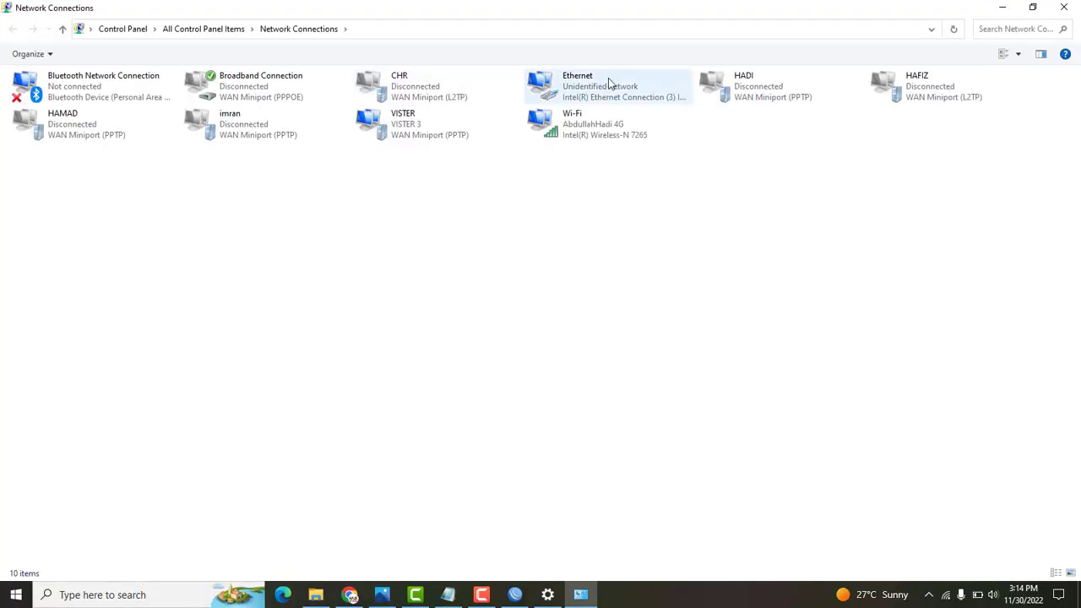
click(598, 94)
right_click(600, 95)
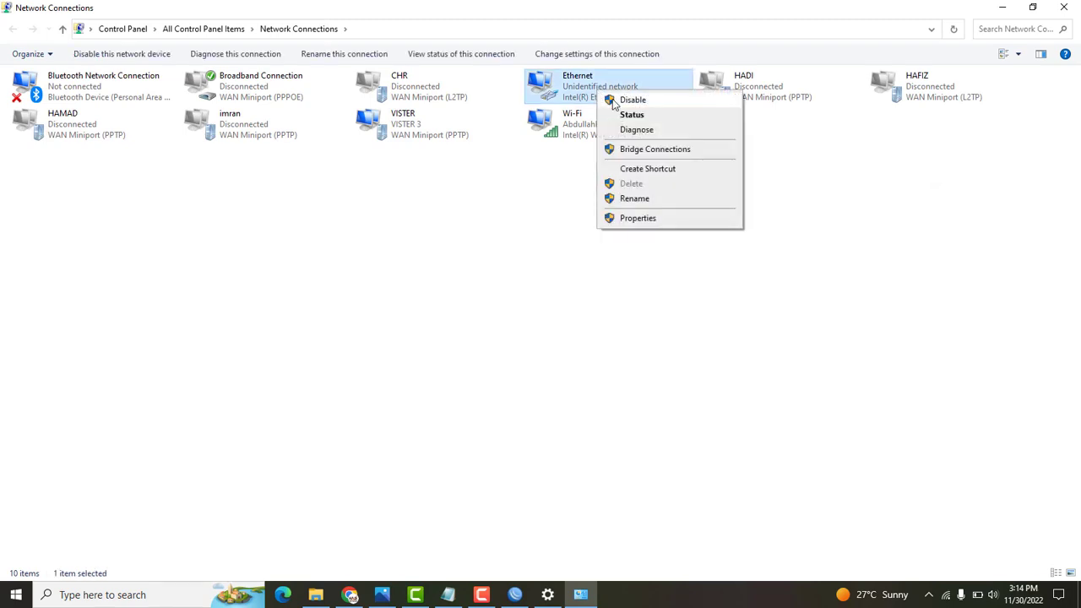
click(613, 99)
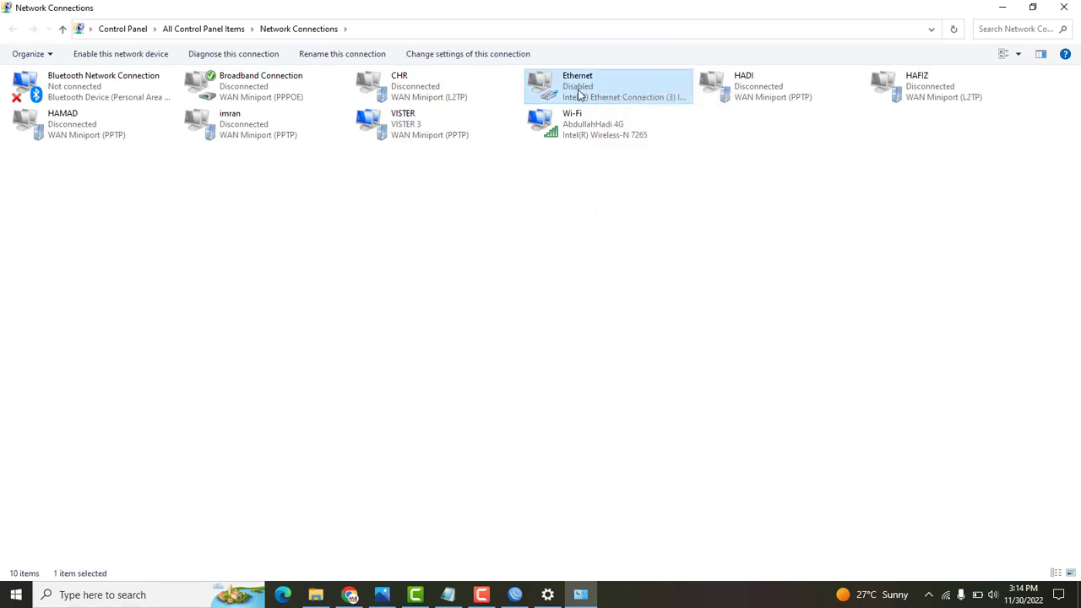
right_click(579, 95)
click(593, 101)
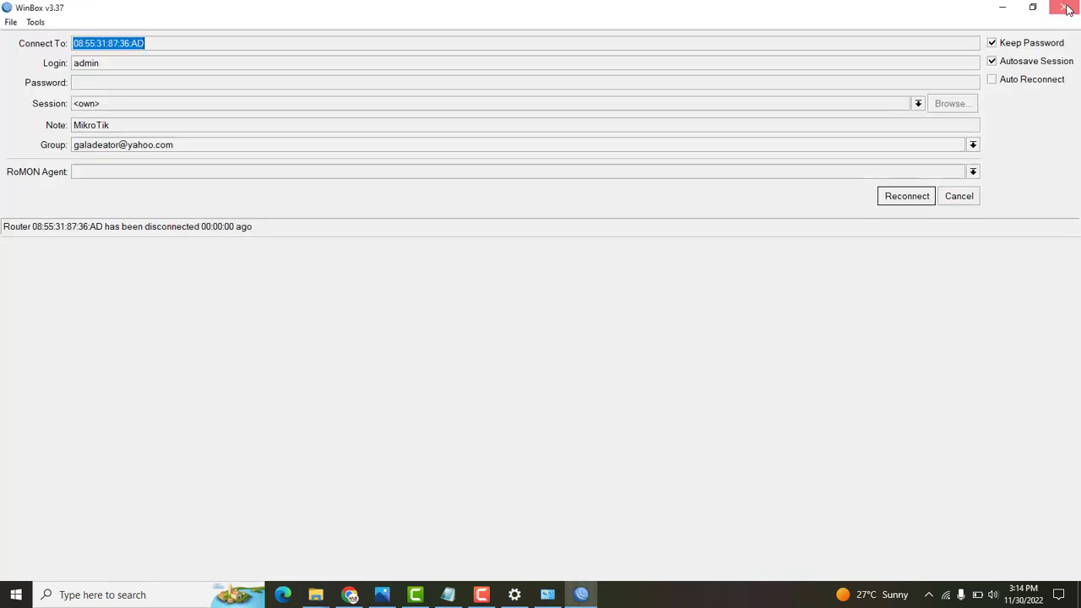
- Confirm Ethernet shows Network 50 at 100 Mbps, then close the status and network windows
click(1068, 8)
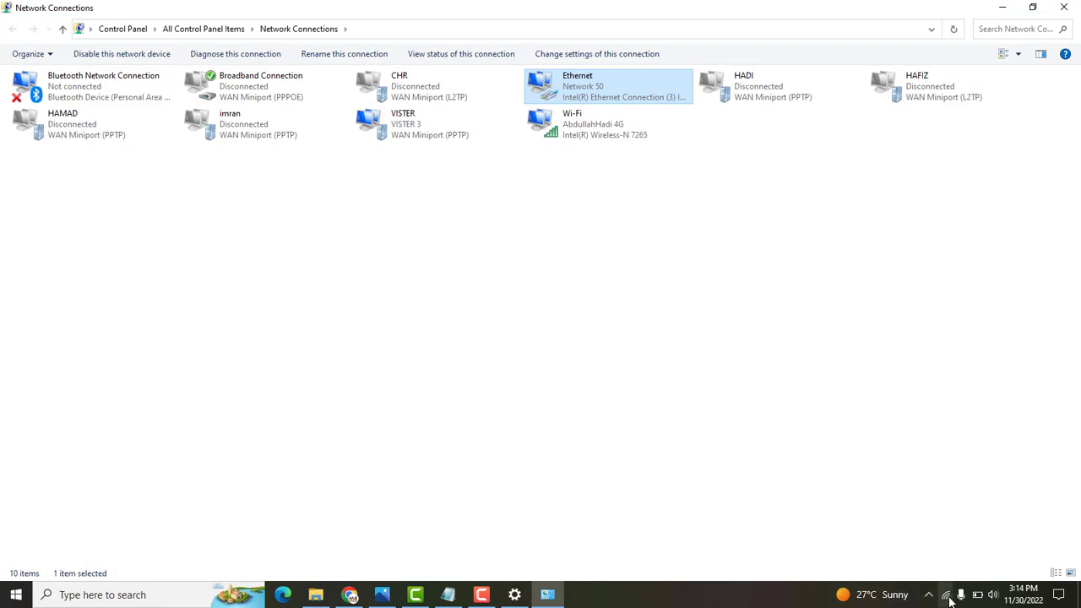
double_click(619, 99)
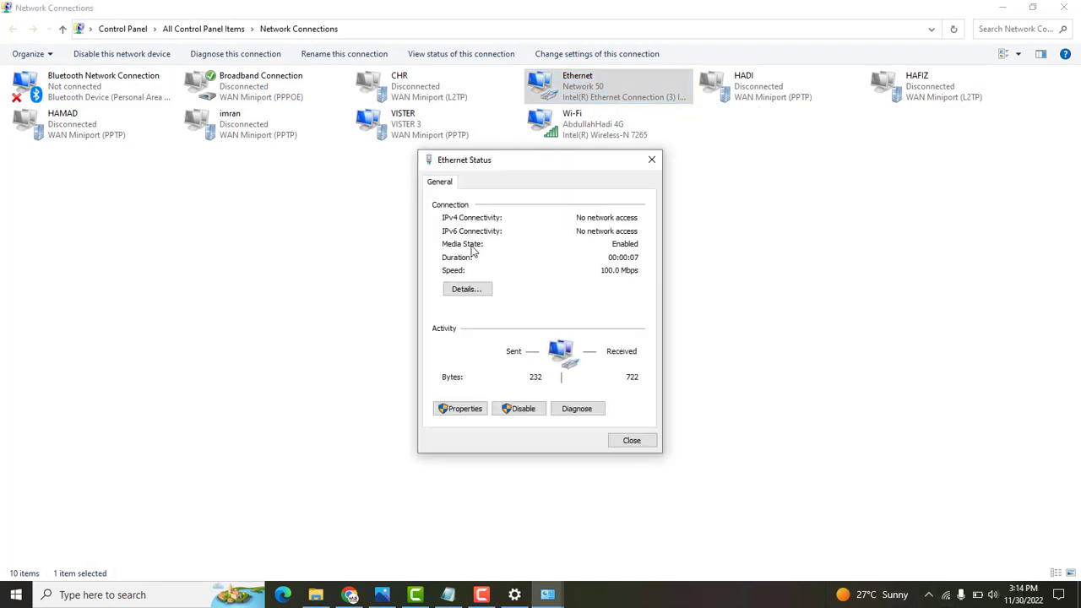
click(464, 288)
click(651, 178)
click(651, 165)
click(1075, 7)
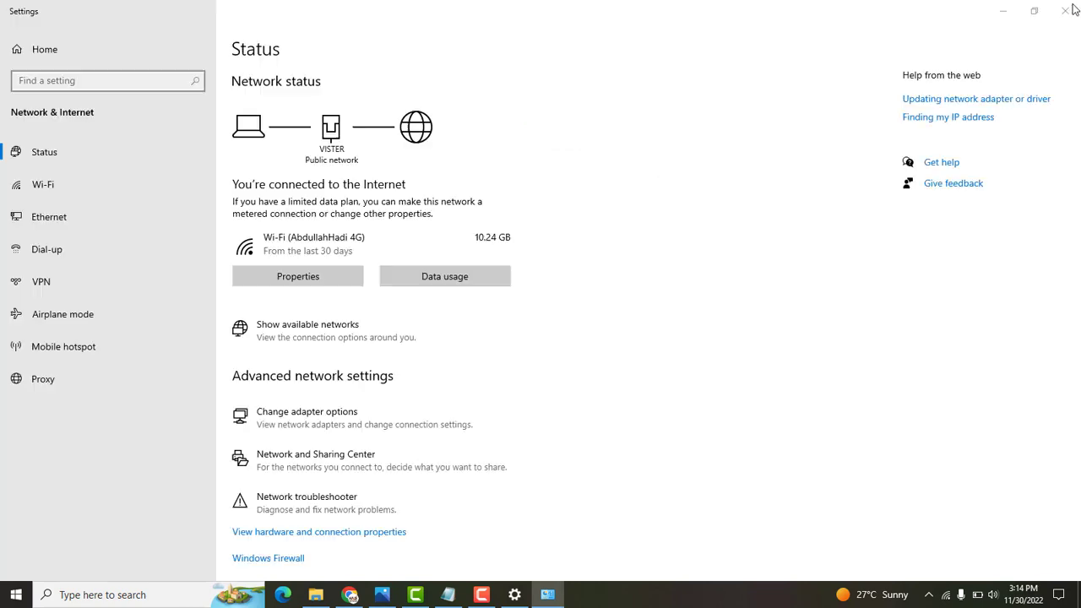
click(1071, 7)
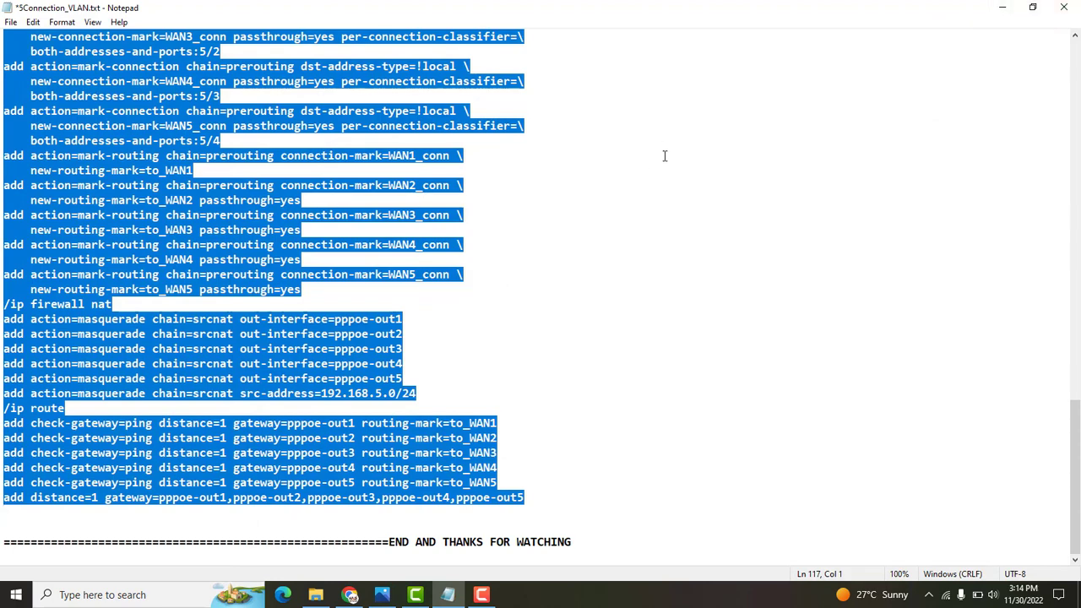
- Minimise Notepad, Chrome and Photos, then launch winbox.exe from the desktop
click(1001, 8)
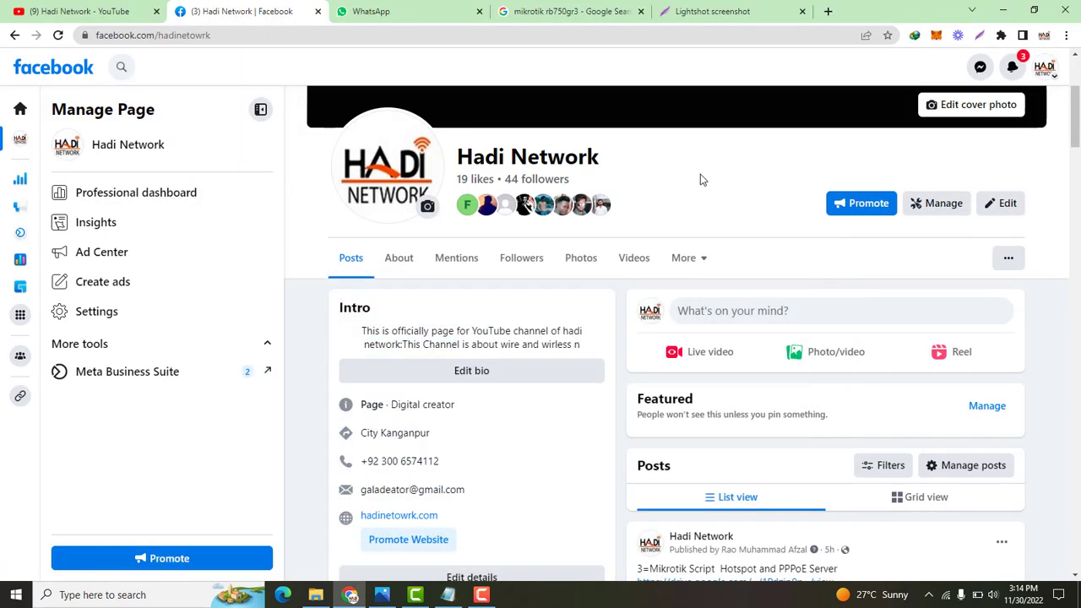
click(1004, 11)
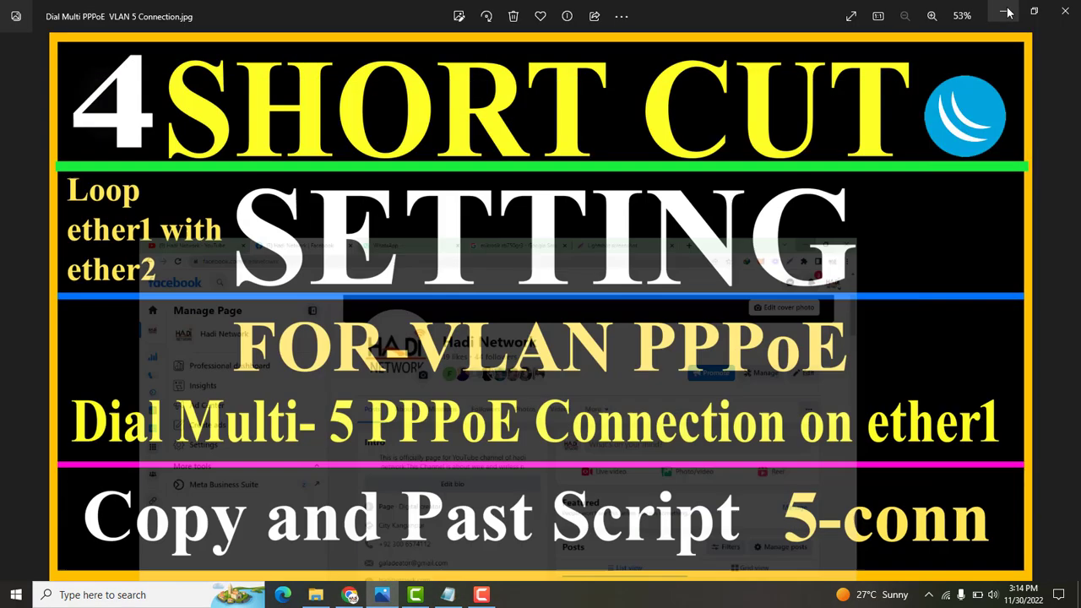
click(1005, 11)
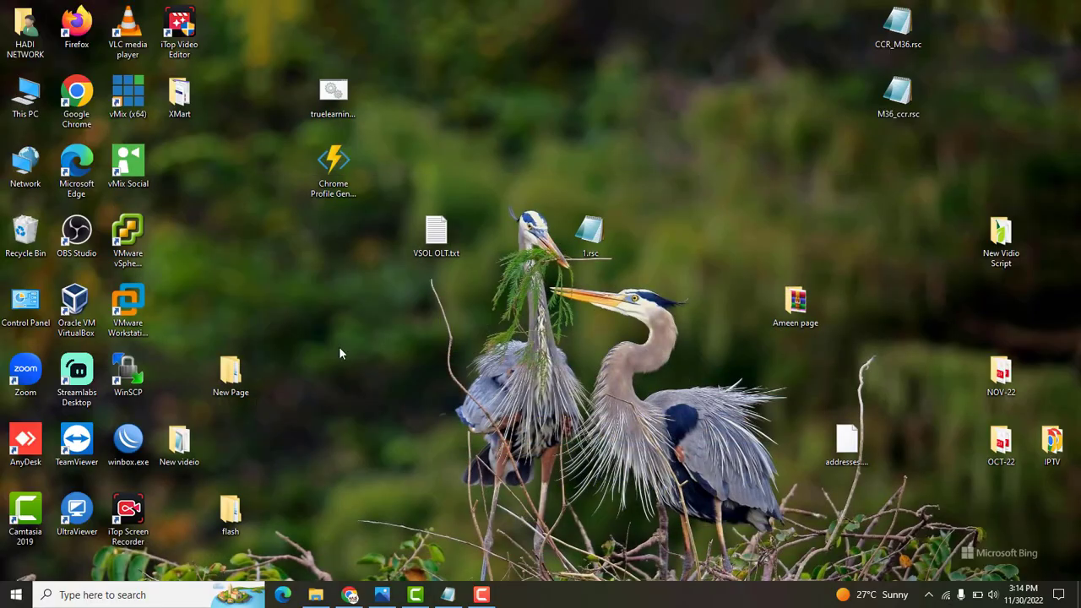
double_click(146, 441)
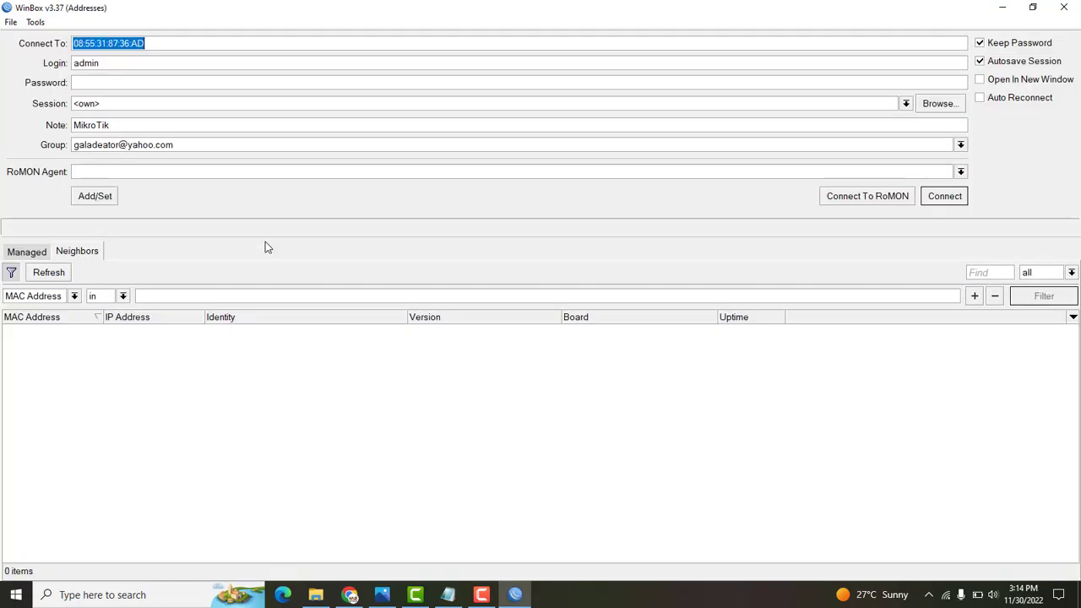
- Log back into the hEX S router and list all 27 interfaces, including pppoe-out1–5
click(237, 82)
key(Return)
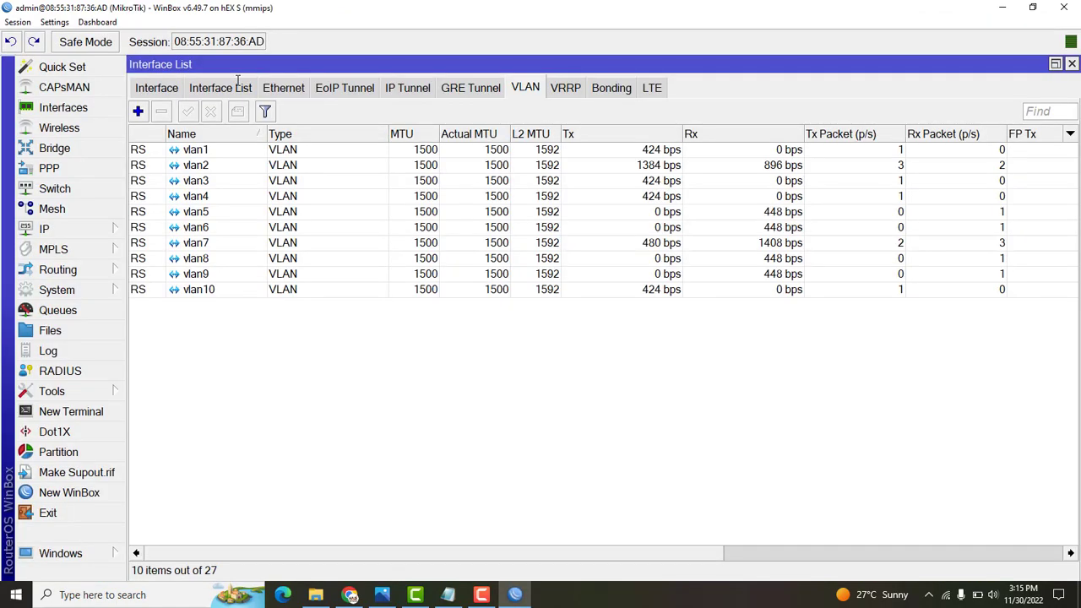
click(216, 89)
click(153, 90)
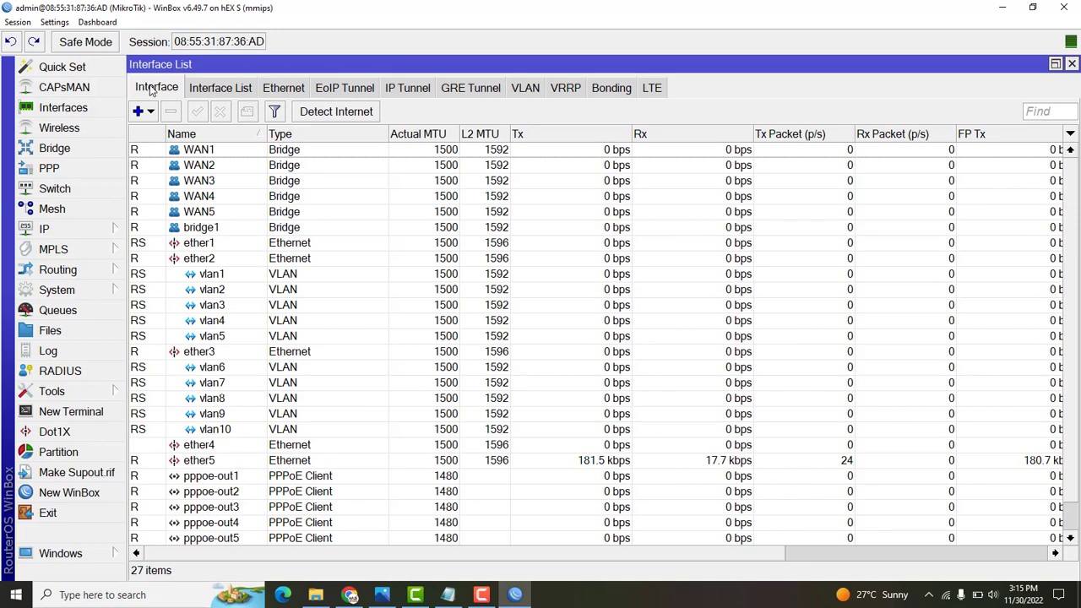